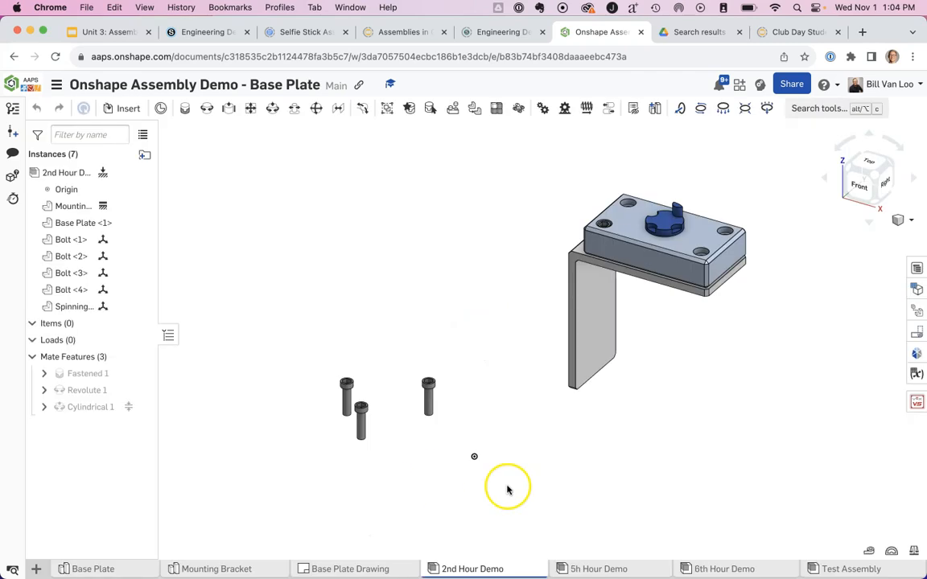
# - Examine the Test Assembly and the Base Plate and Mounting Bracket part studios that supply its parts
pyautogui.click(832, 568)
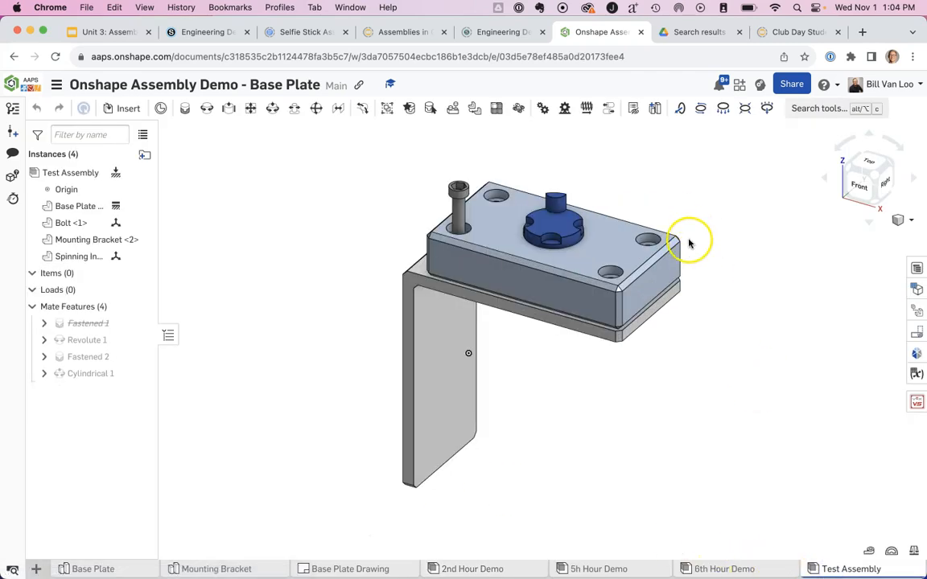
pyautogui.moveTo(697, 222); pyautogui.dragTo(686, 224, button='middle')
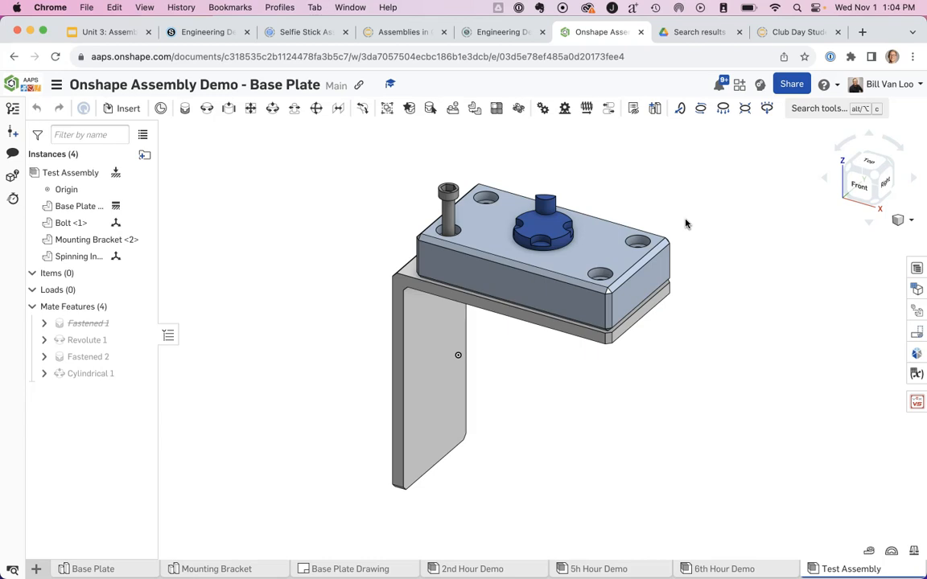
pyautogui.click(104, 570)
pyautogui.moveTo(693, 199); pyautogui.dragTo(657, 179, button='middle')
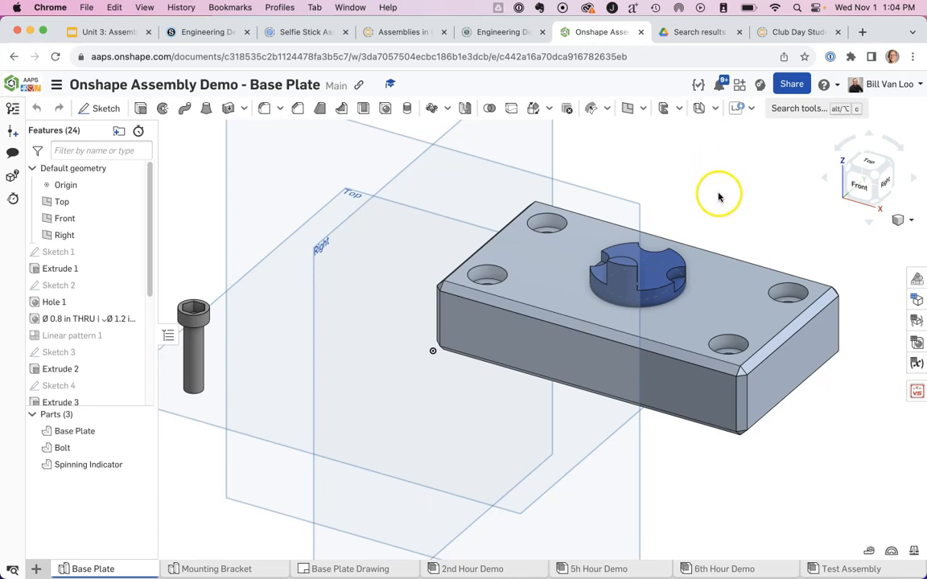
pyautogui.moveTo(725, 188)
pyautogui.mouseDown(button='right')
pyautogui.moveTo(727, 170)
pyautogui.moveTo(723, 180)
pyautogui.mouseUp(button='right')
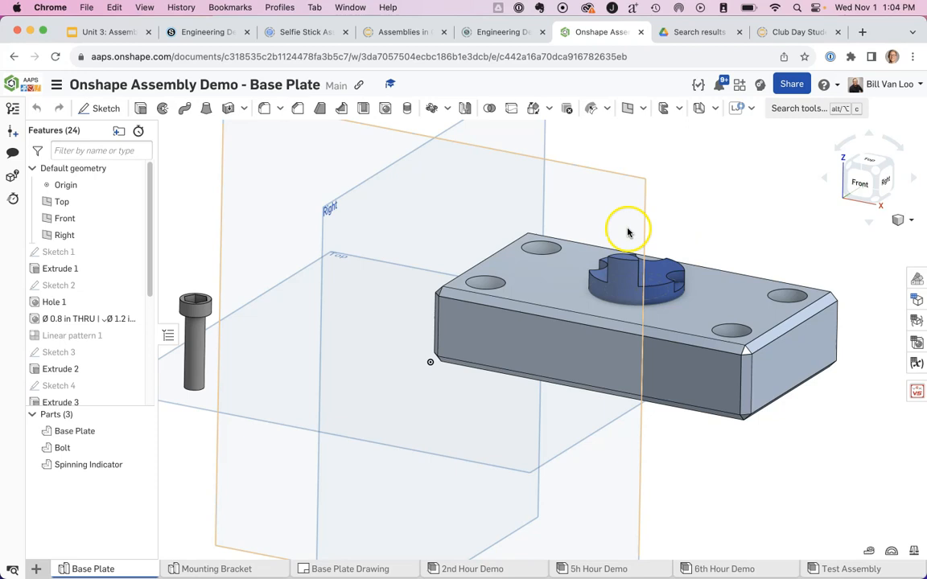
pyautogui.click(214, 568)
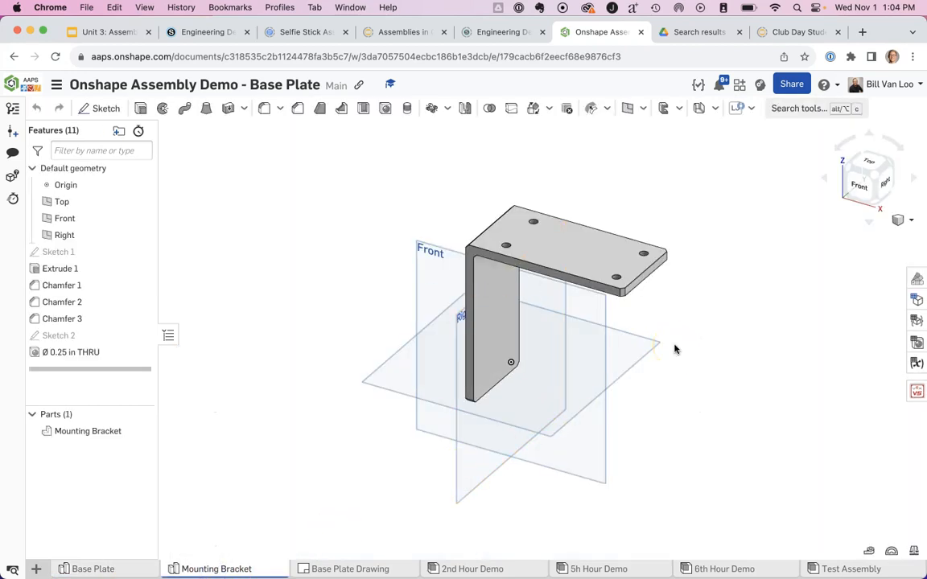
pyautogui.moveTo(842, 573)
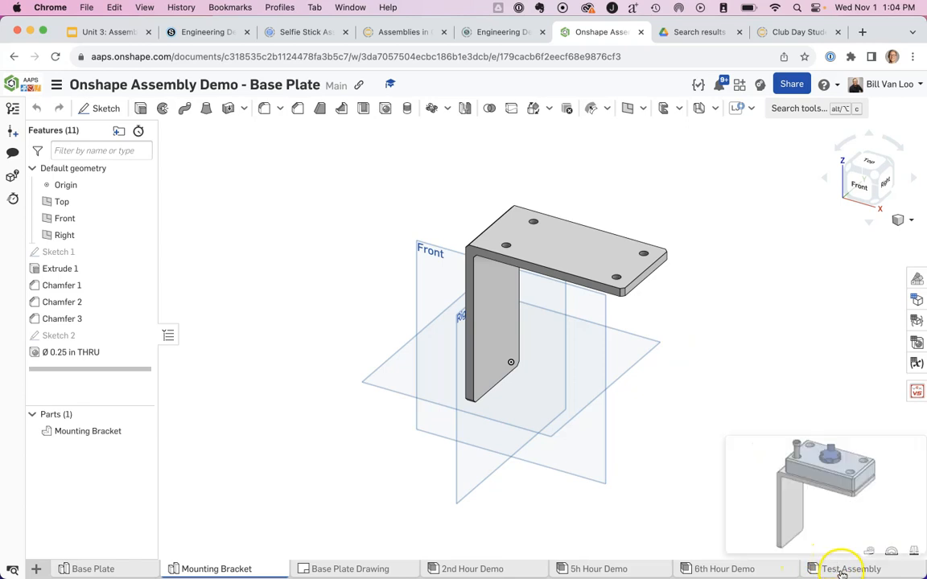
pyautogui.click(842, 570)
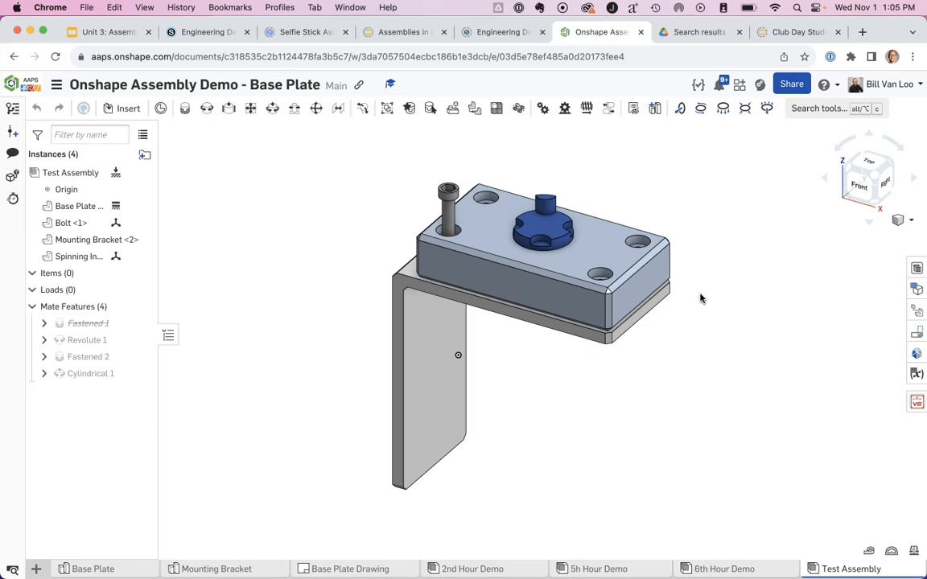
# - Rotate the spinning indicator within the base plate of the Test Assembly to demonstrate its revolute motion
pyautogui.scroll(3, 627, 196)
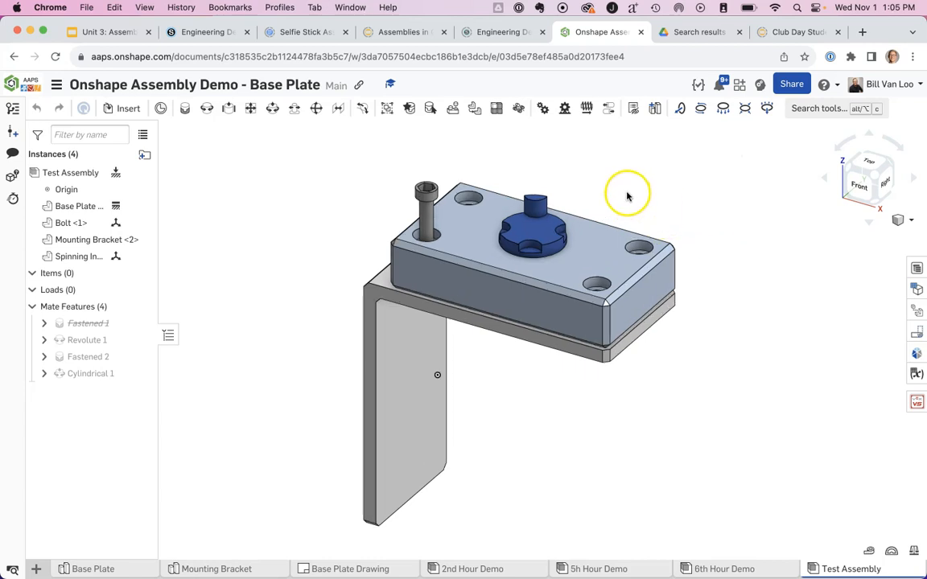
pyautogui.moveTo(629, 196); pyautogui.dragTo(687, 196, button='right')
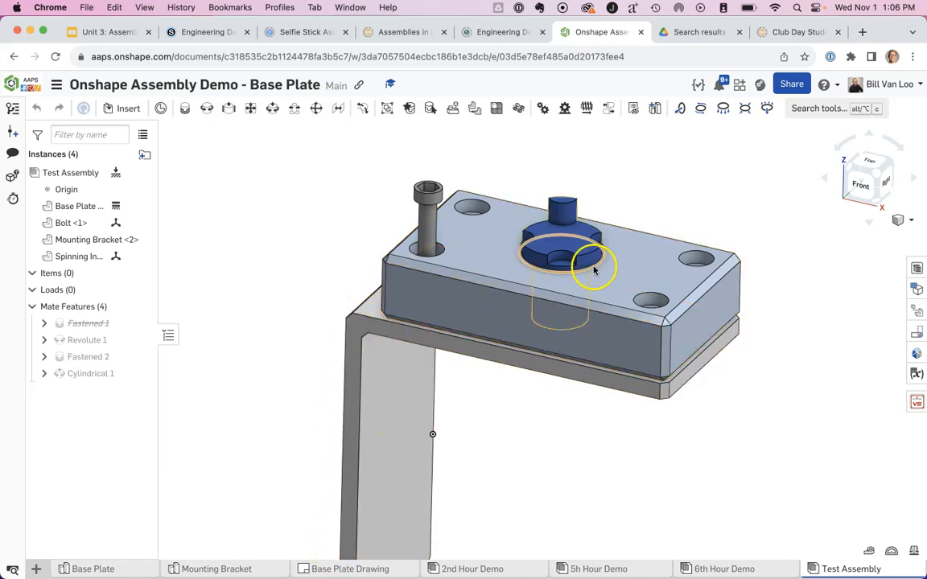
pyautogui.scroll(3, 702, 188)
pyautogui.moveTo(702, 188)
pyautogui.mouseDown(button='right')
pyautogui.moveTo(698, 233)
pyautogui.moveTo(702, 195)
pyautogui.mouseUp(button='right')
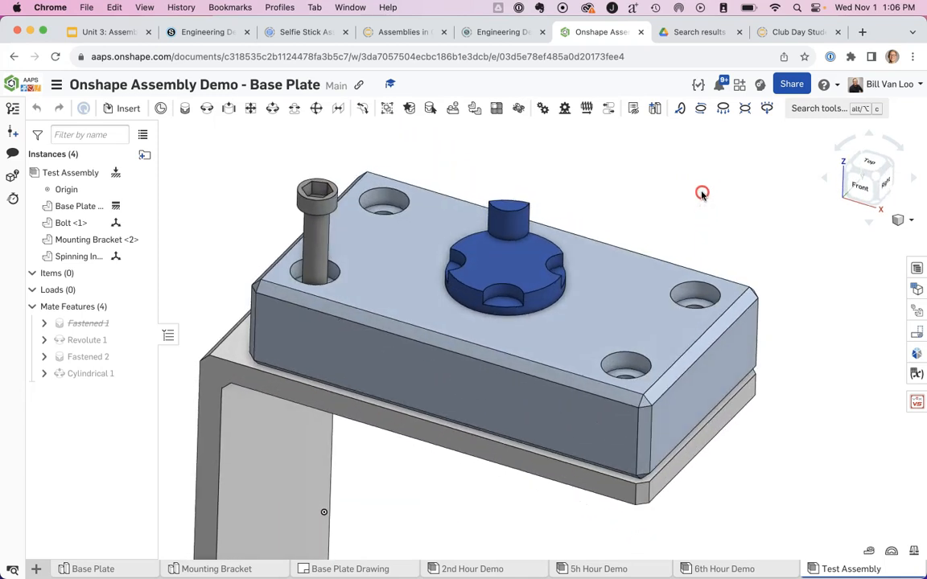
pyautogui.scroll(-3, 697, 214)
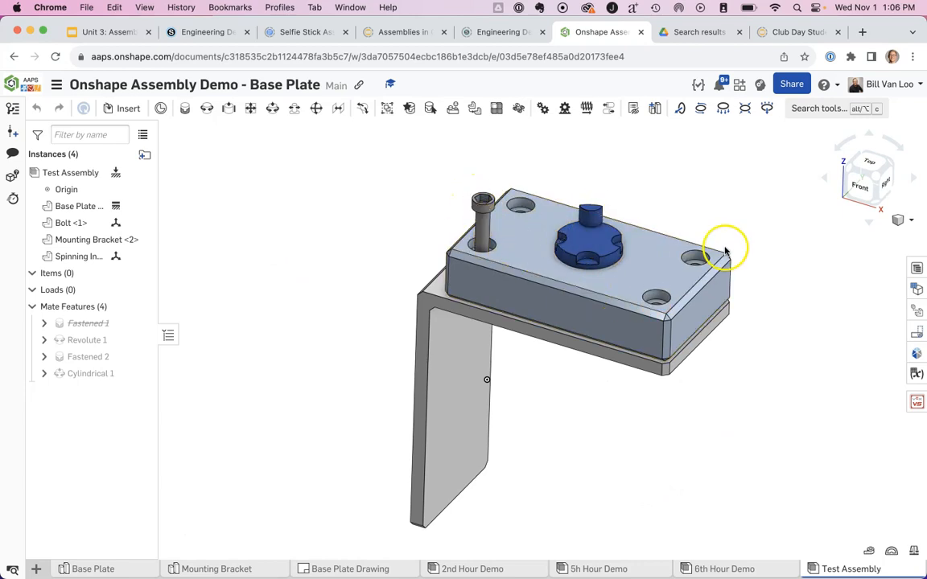
pyautogui.moveTo(595, 309)
pyautogui.mouseDown()
pyautogui.moveTo(627, 309)
pyautogui.moveTo(567, 314)
pyautogui.moveTo(591, 316)
pyautogui.moveTo(576, 304)
pyautogui.moveTo(587, 308)
pyautogui.mouseUp()
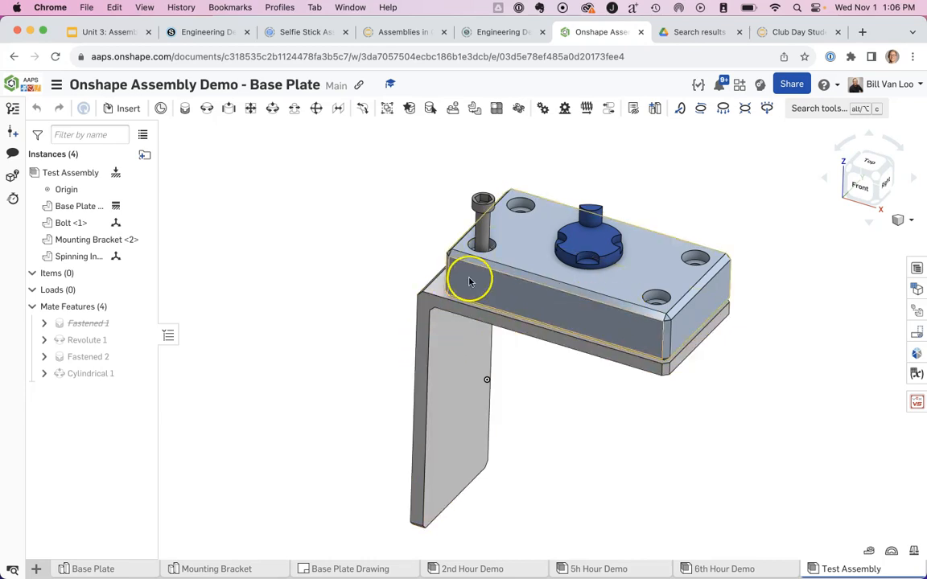
pyautogui.moveTo(603, 213); pyautogui.dragTo(471, 211)
# - Slide the bolt down its cylindrical mate until its head sits inside the base plate's counterbored hole
pyautogui.scroll(5, 487, 211)
pyautogui.scroll(2, 473, 218)
pyautogui.scroll(3, 475, 219)
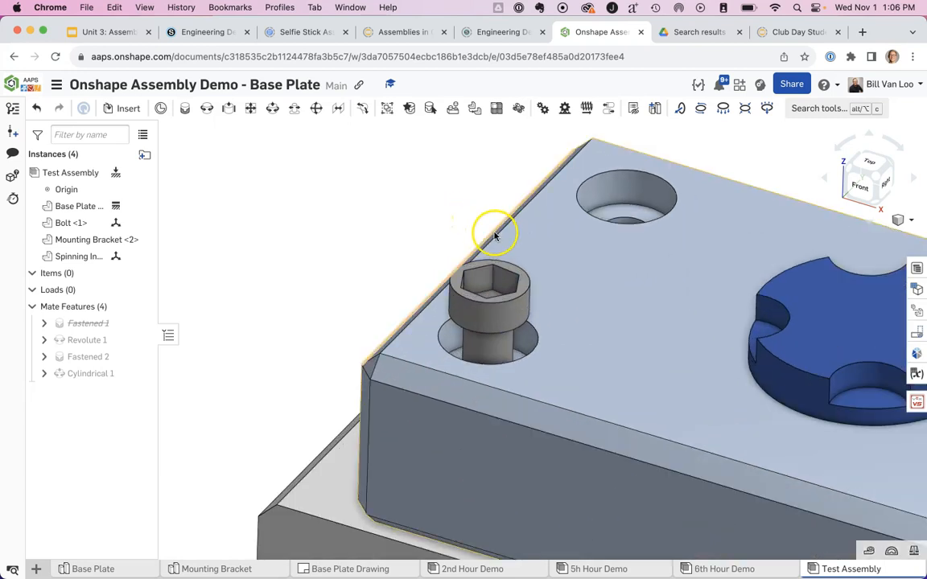
pyautogui.moveTo(528, 267); pyautogui.dragTo(369, 361)
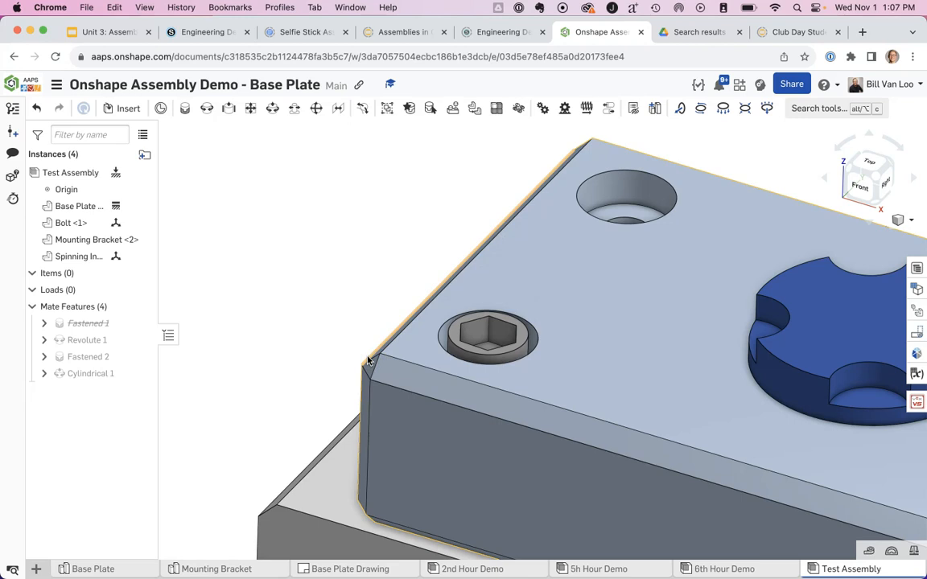
pyautogui.click(352, 243)
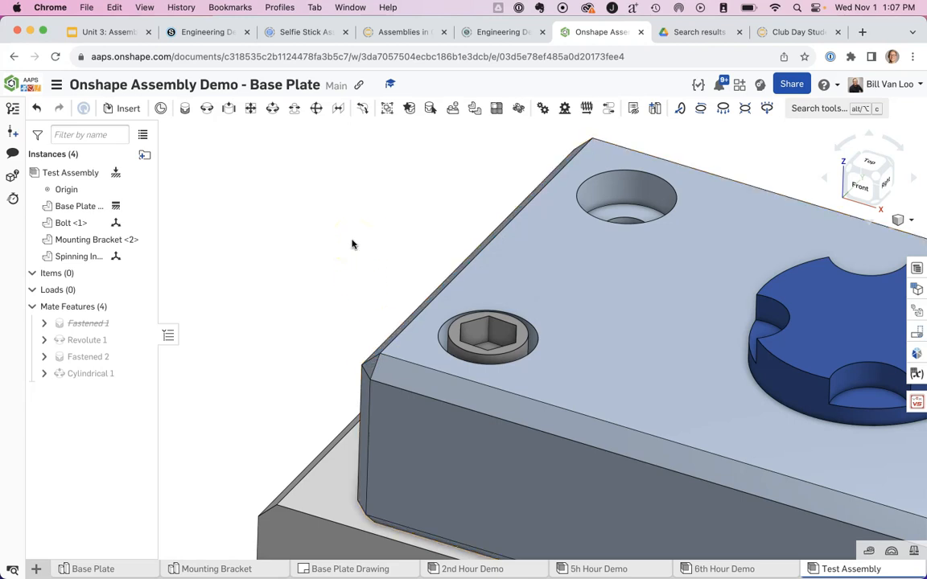
pyautogui.scroll(-2, 352, 243)
pyautogui.scroll(-5, 351, 243)
pyautogui.moveTo(351, 242); pyautogui.dragTo(387, 197, button='right')
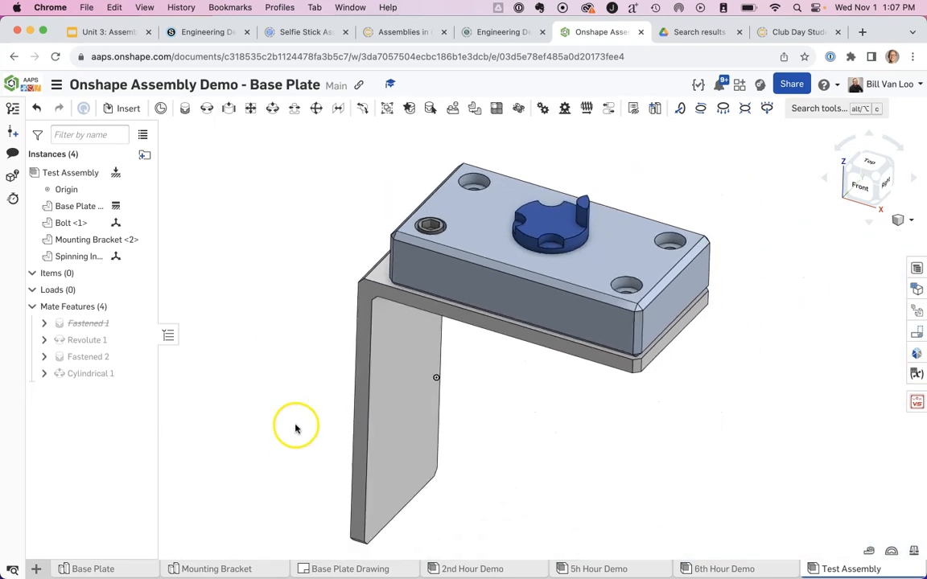
# - Insert one Base Plate and four Bolt instances into the 5h Hour Demo assembly
pyautogui.click(614, 569)
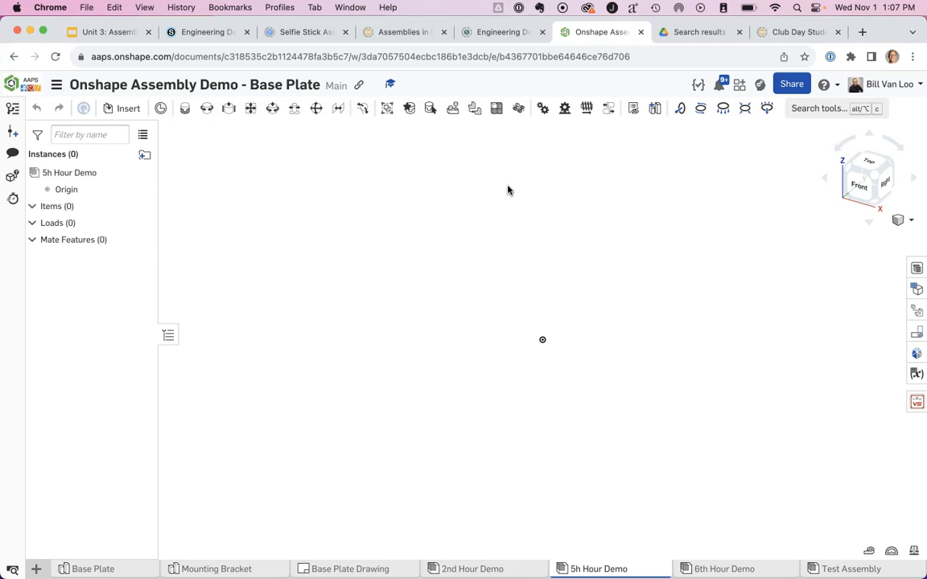
pyautogui.click(110, 111)
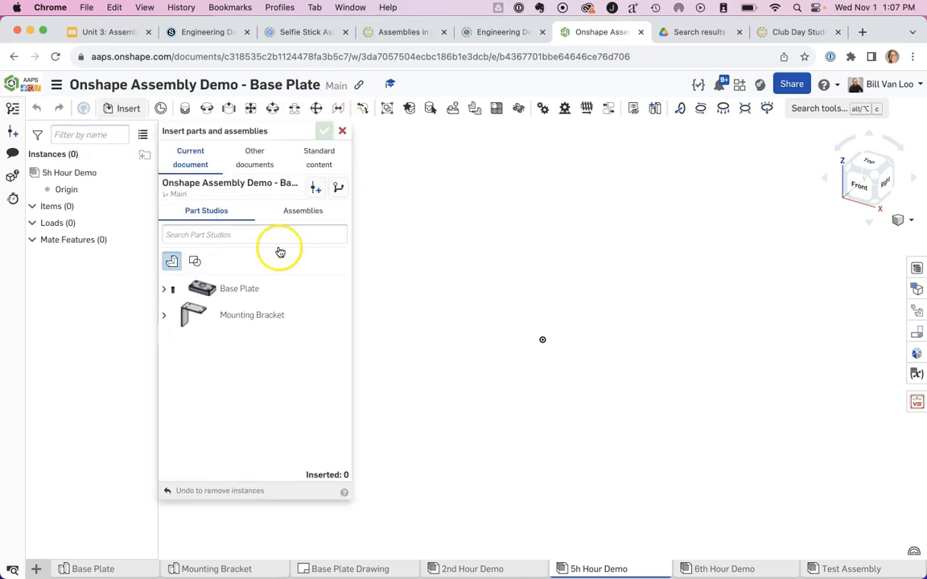
pyautogui.click(163, 289)
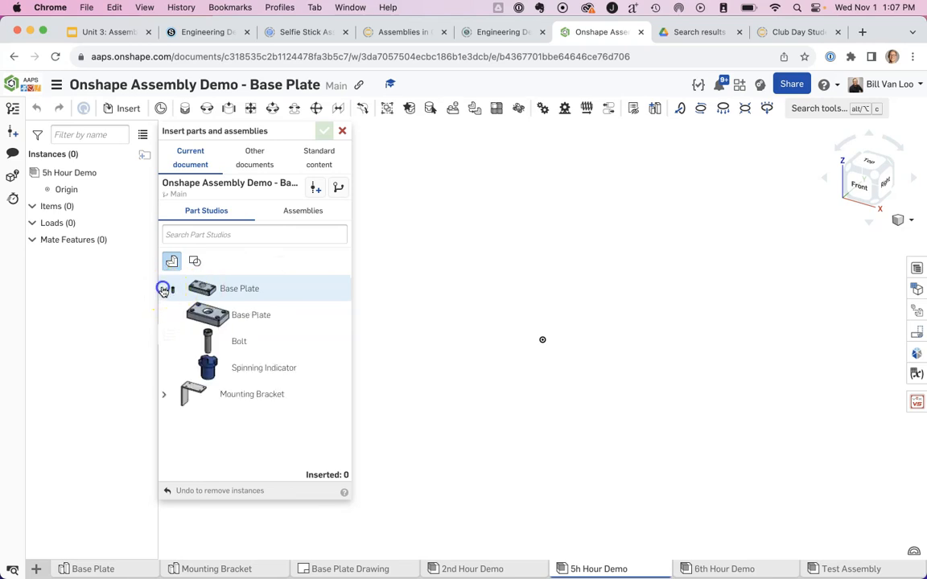
pyautogui.click(223, 313)
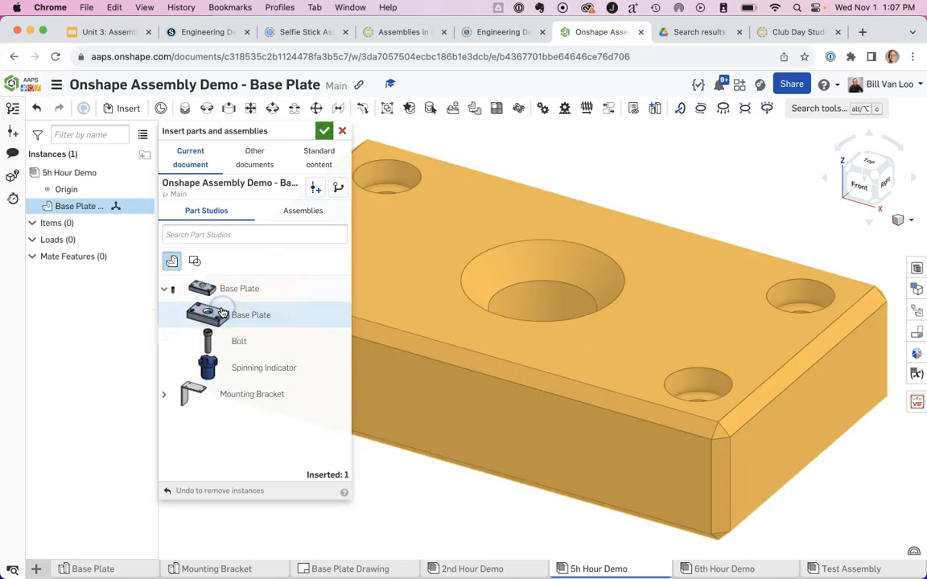
pyautogui.click(222, 341)
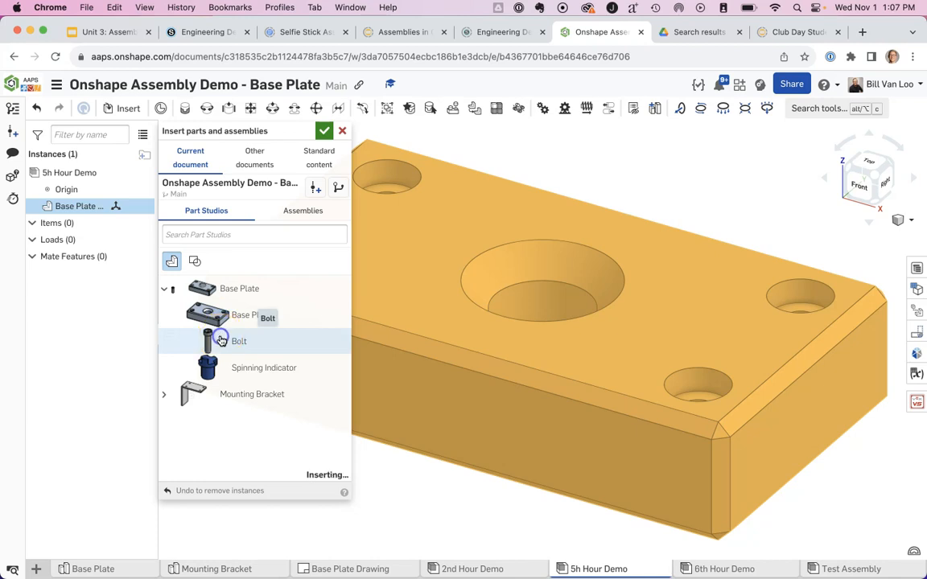
pyautogui.click(222, 341)
pyautogui.click(222, 341)
pyautogui.click(222, 341)
# - Insert one Spinning Indicator and one Mounting Bracket into the assembly and finish inserting parts
pyautogui.click(266, 369)
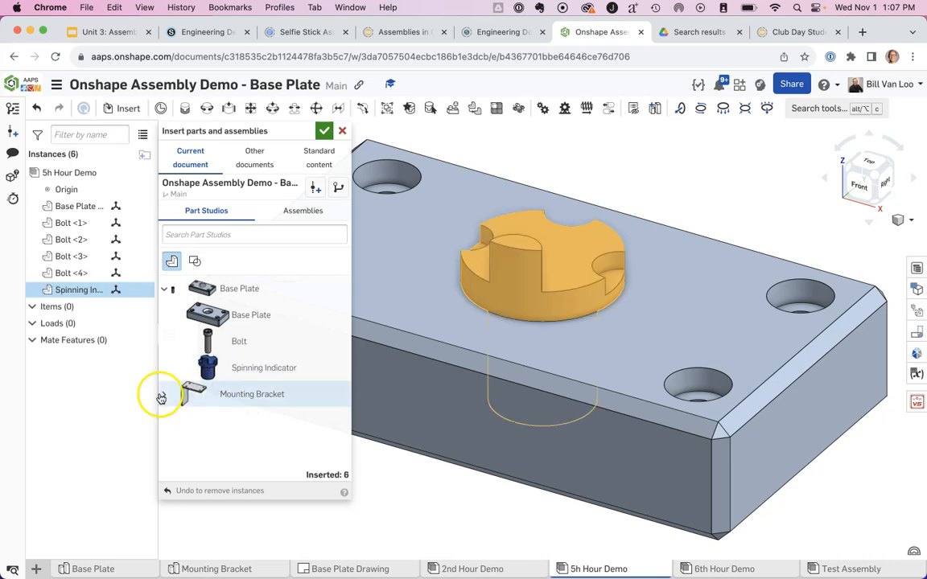
pyautogui.click(165, 395)
pyautogui.click(238, 422)
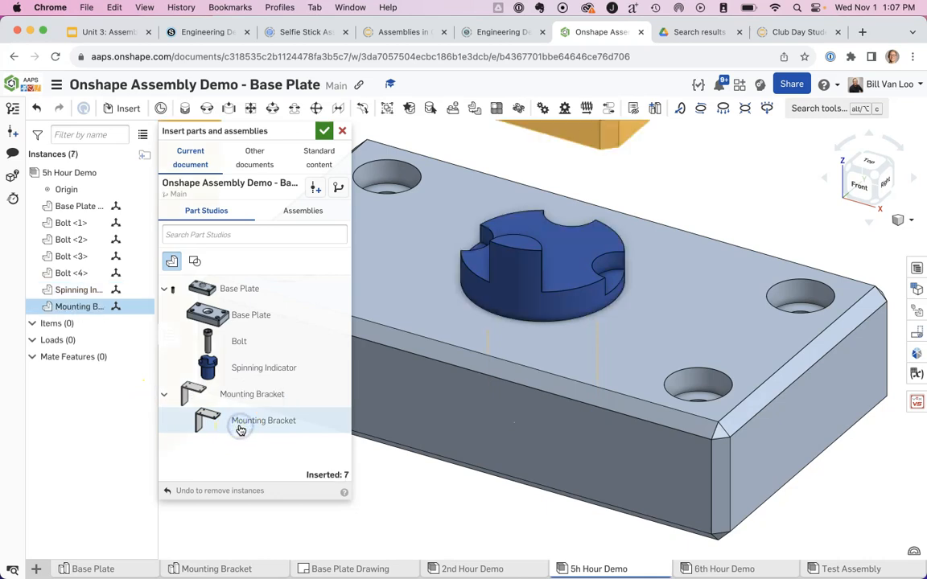
pyautogui.click(324, 130)
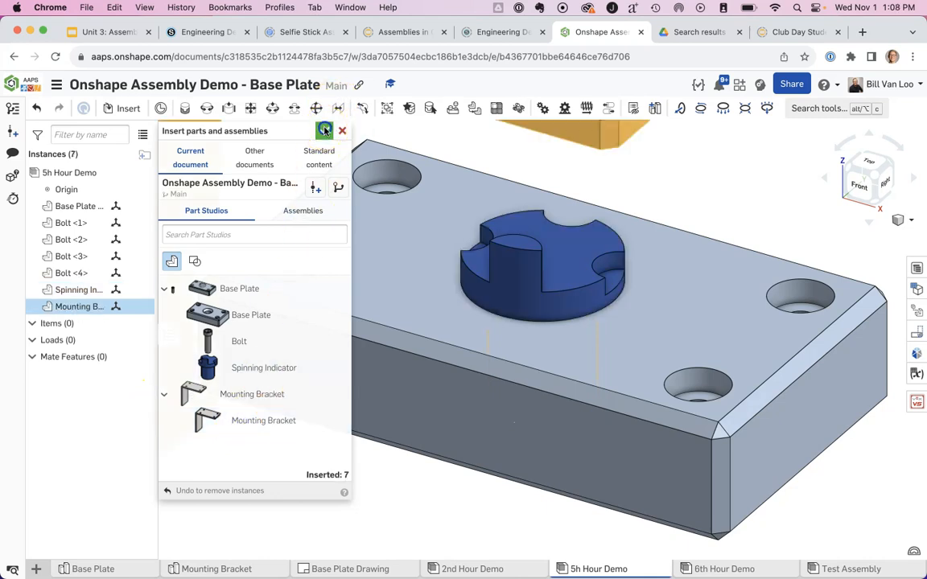
# - Move the mounting bracket and the base plate apart so they stand clear of each other and the spinning indicator
pyautogui.scroll(-10, 387, 258)
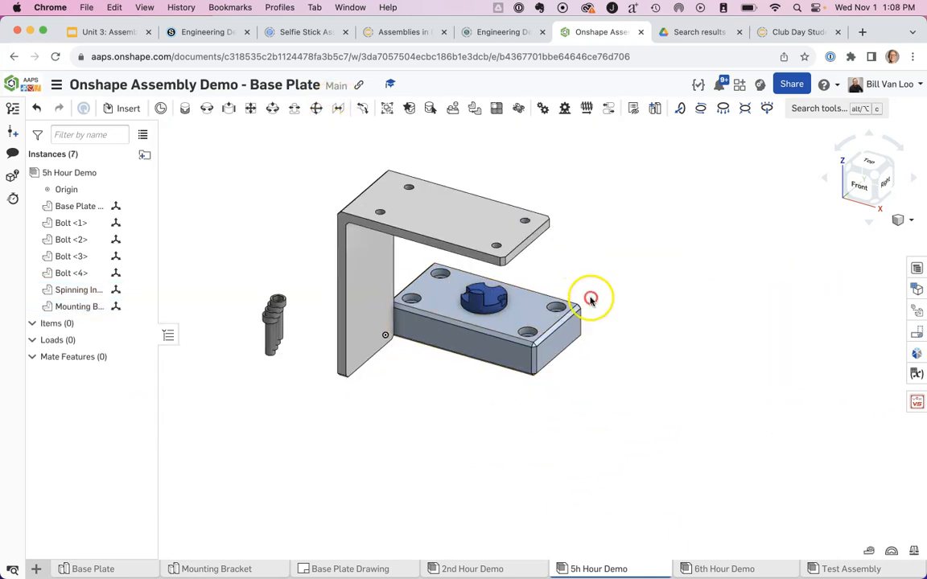
pyautogui.moveTo(591, 300); pyautogui.dragTo(666, 321, button='middle')
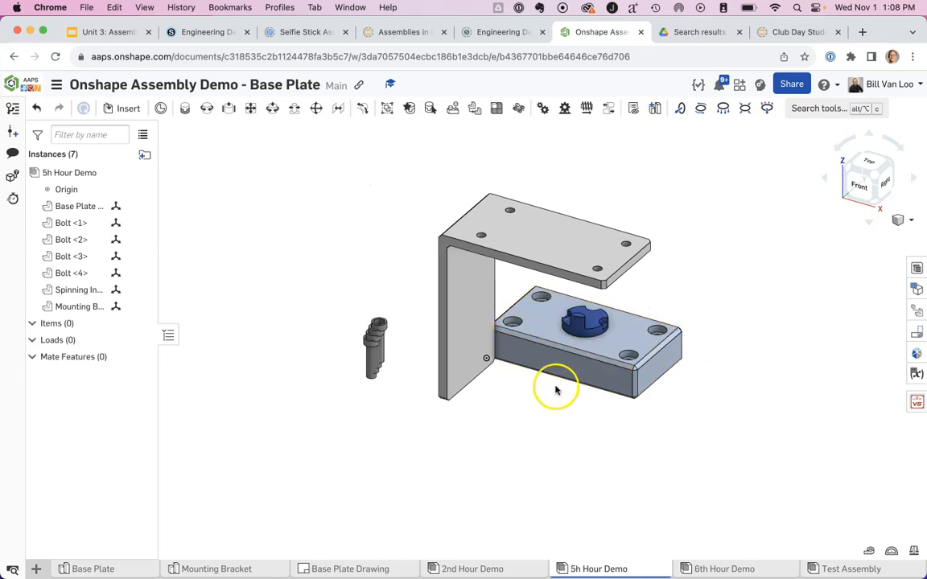
pyautogui.click(530, 414)
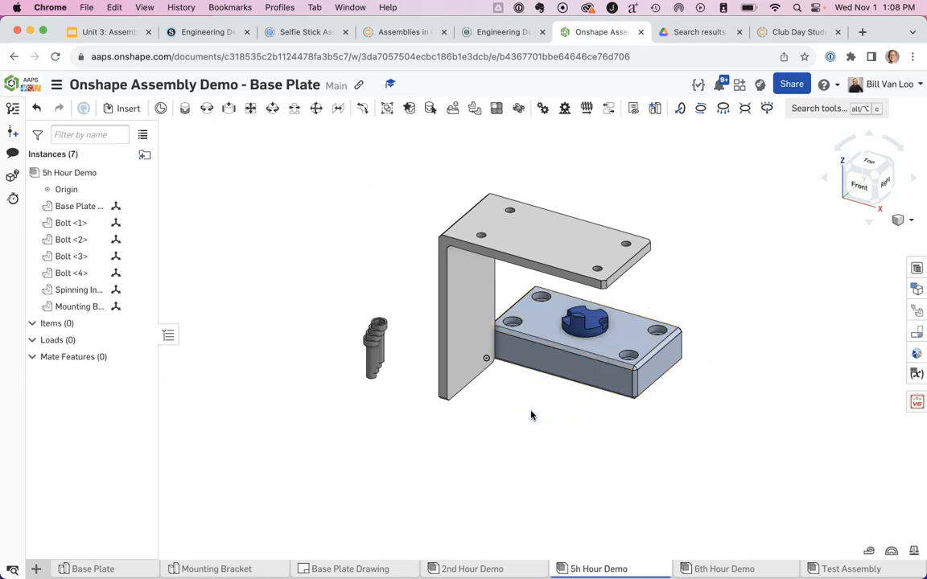
pyautogui.moveTo(526, 242); pyautogui.dragTo(506, 200)
pyautogui.moveTo(600, 352)
pyautogui.mouseDown()
pyautogui.moveTo(827, 438)
pyautogui.moveTo(778, 378)
pyautogui.moveTo(666, 403)
pyautogui.moveTo(637, 331)
pyautogui.moveTo(616, 341)
pyautogui.moveTo(765, 275)
pyautogui.moveTo(765, 306)
pyautogui.mouseUp()
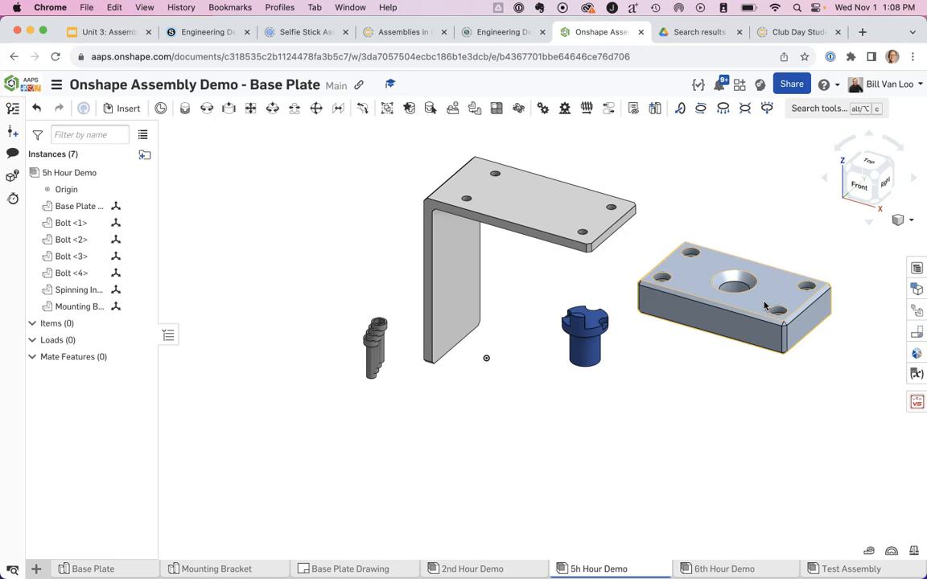
# - Separate the four overlapping bolts so each stands on its own beside the mounting bracket
pyautogui.moveTo(378, 323); pyautogui.dragTo(330, 295)
pyautogui.moveTo(369, 338); pyautogui.dragTo(310, 338)
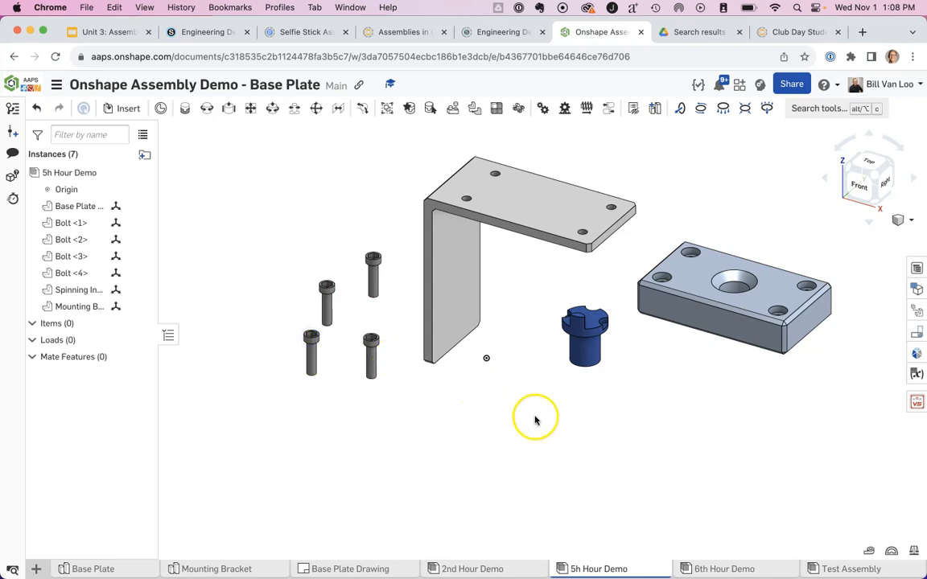
pyautogui.moveTo(696, 421); pyautogui.dragTo(699, 478, button='middle')
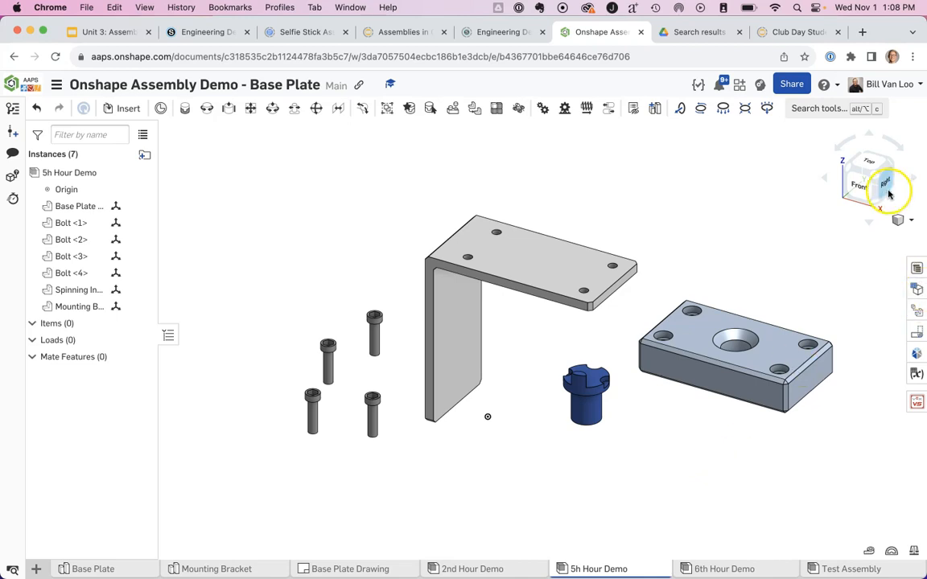
# - Try to align the base plate by eye on the mounting bracket's horizontal flange, using front, right and bottom views
pyautogui.click(859, 185)
pyautogui.moveTo(753, 438); pyautogui.dragTo(546, 134)
pyautogui.moveTo(792, 289); pyautogui.dragTo(724, 279, button='right')
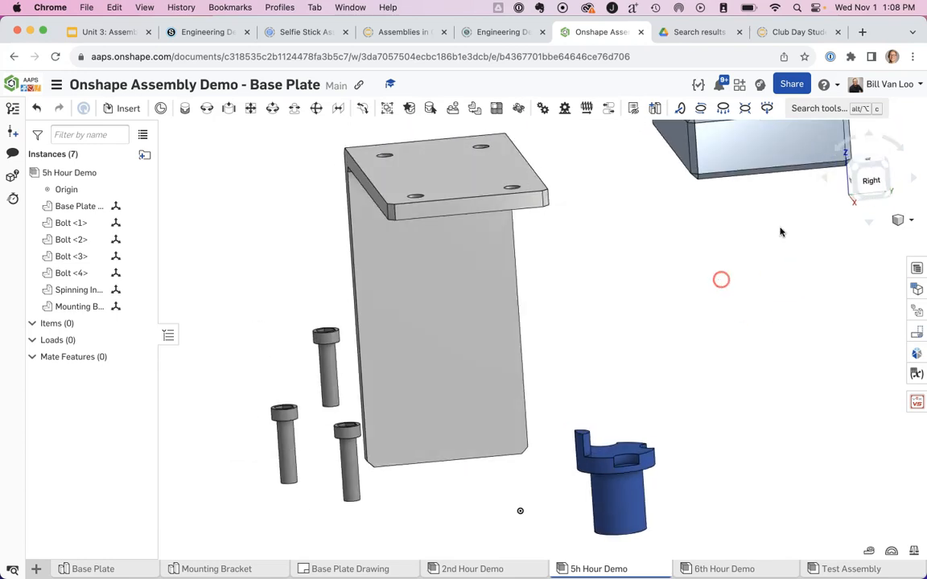
pyautogui.click(868, 173)
pyautogui.moveTo(711, 164); pyautogui.dragTo(417, 158)
pyautogui.moveTo(610, 221); pyautogui.dragTo(670, 256, button='right')
pyautogui.moveTo(613, 234)
pyautogui.mouseDown(button='right')
pyautogui.moveTo(698, 258)
pyautogui.moveTo(699, 182)
pyautogui.moveTo(690, 194)
pyautogui.mouseUp(button='right')
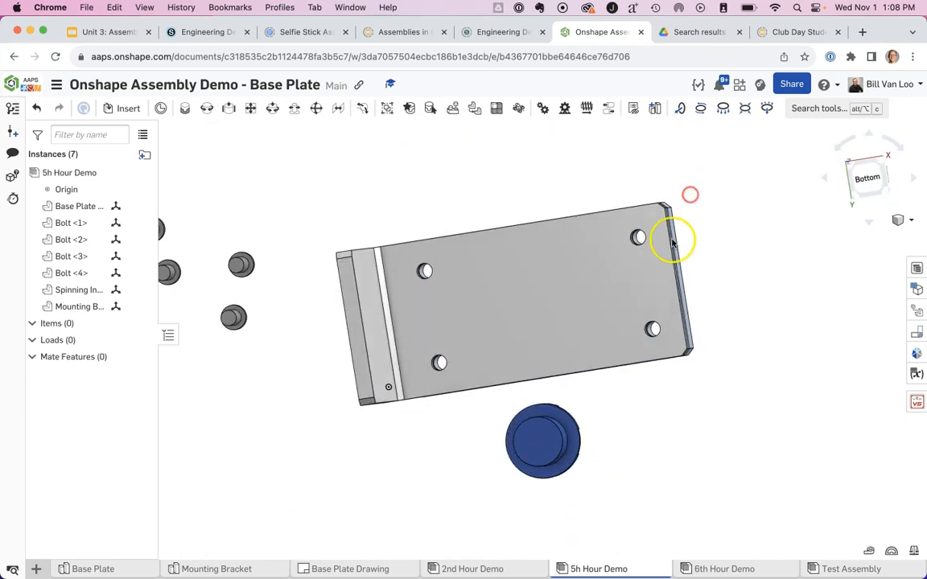
pyautogui.scroll(5, 640, 230)
pyautogui.moveTo(835, 246)
pyautogui.mouseDown(button='right')
pyautogui.moveTo(819, 301)
pyautogui.moveTo(782, 327)
pyautogui.moveTo(819, 337)
pyautogui.moveTo(796, 328)
pyautogui.mouseUp(button='right')
pyautogui.scroll(-5, 768, 297)
pyautogui.moveTo(816, 354)
pyautogui.mouseDown(button='middle')
pyautogui.moveTo(735, 335)
pyautogui.moveTo(720, 346)
pyautogui.mouseUp(button='middle')
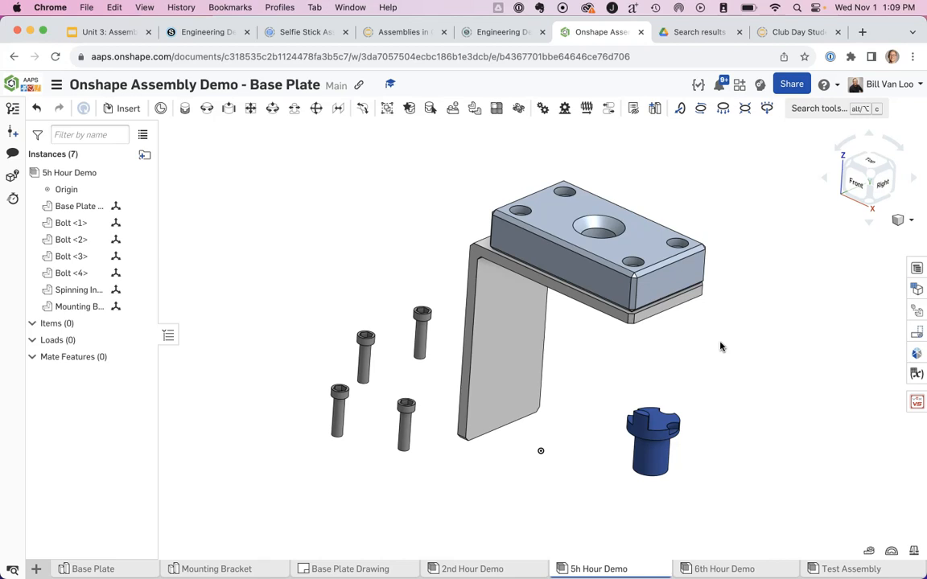
# - Move the base plate off the mounting bracket, leaving it floating above and beside the flange
pyautogui.moveTo(616, 233); pyautogui.dragTo(765, 178)
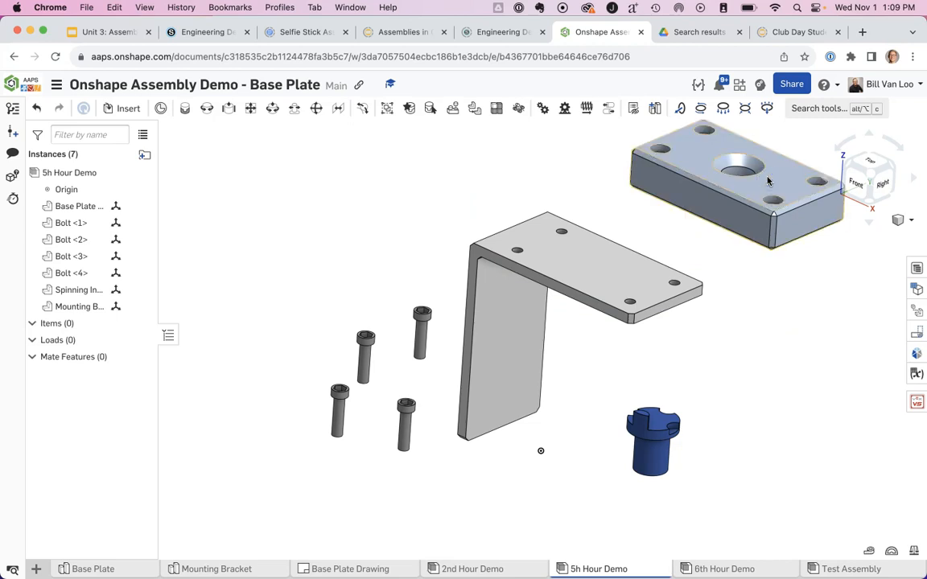
pyautogui.moveTo(656, 322); pyautogui.dragTo(722, 403, button='right')
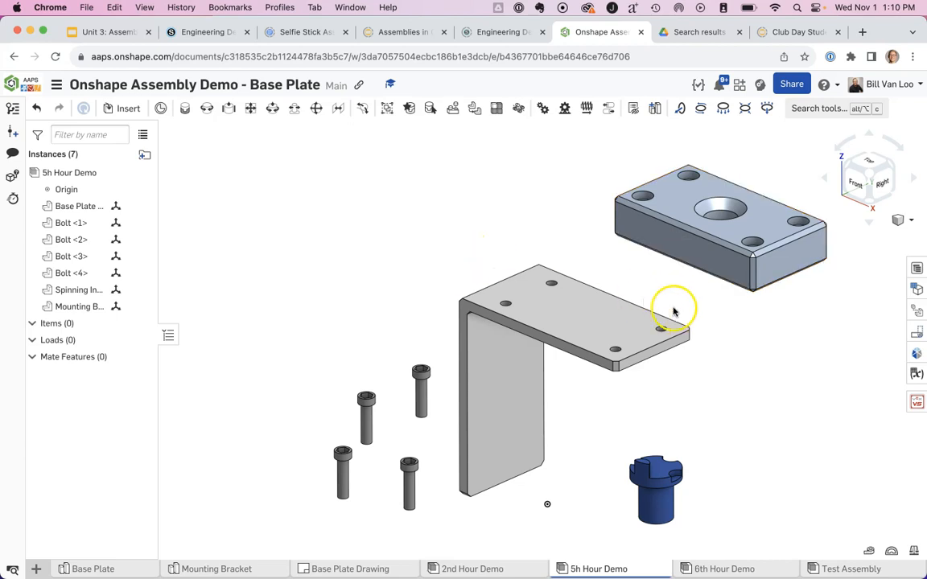
# - Widen the instance list so that the full part names can be read
pyautogui.rightClick(578, 317)
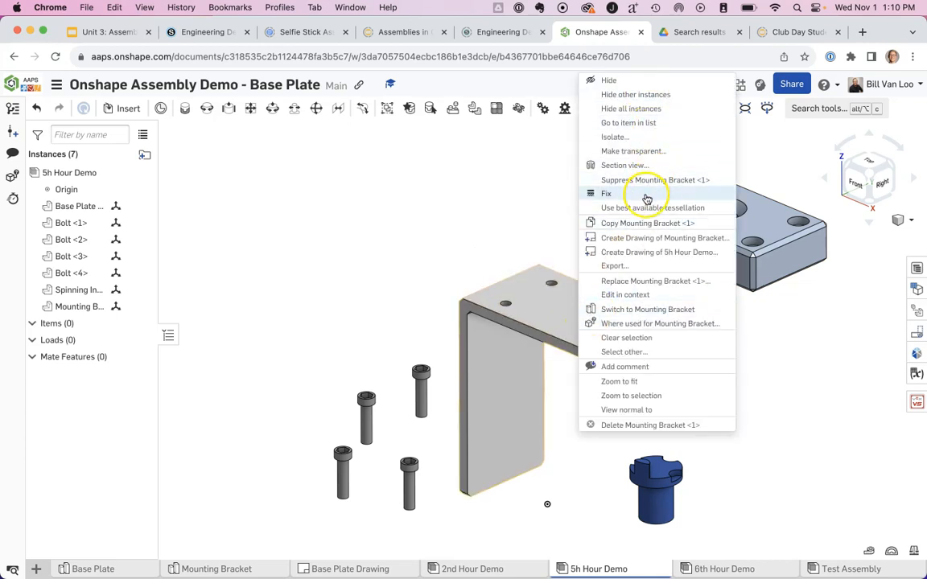
pyautogui.click(482, 196)
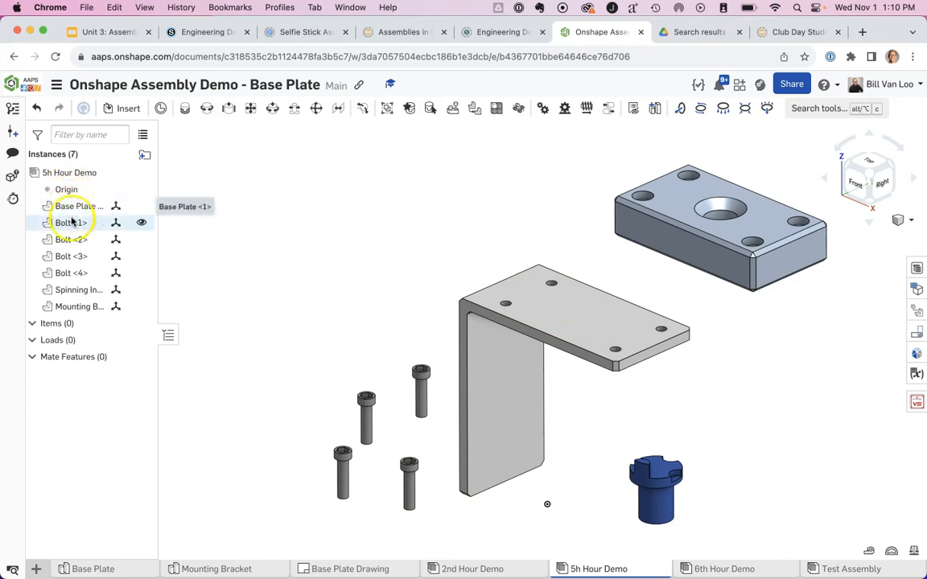
pyautogui.moveTo(158, 176); pyautogui.dragTo(226, 180)
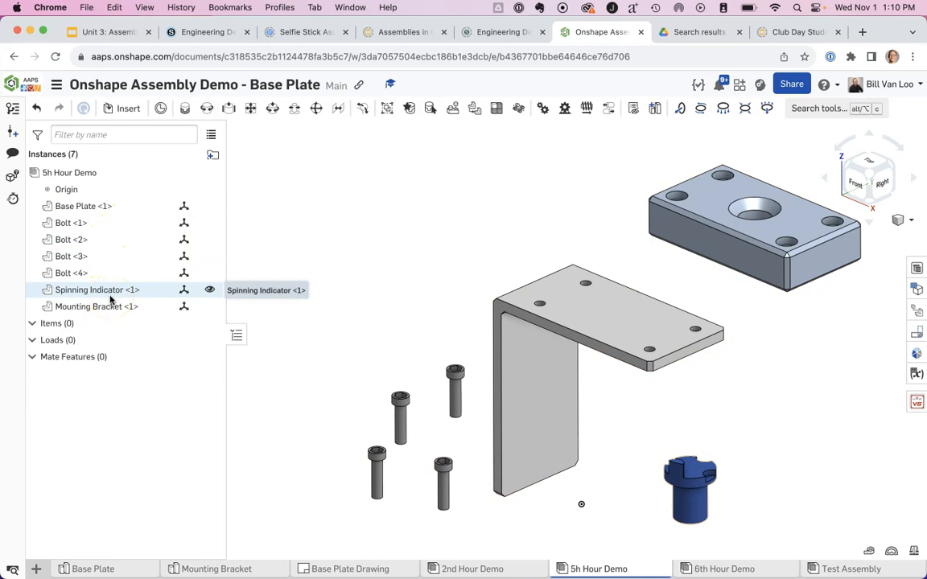
# - Look up where parts are named in the Mounting Bracket and Base Plate part studios, including the Base Plate's rename option, and return to the 5h Hour Demo assembly
pyautogui.click(197, 569)
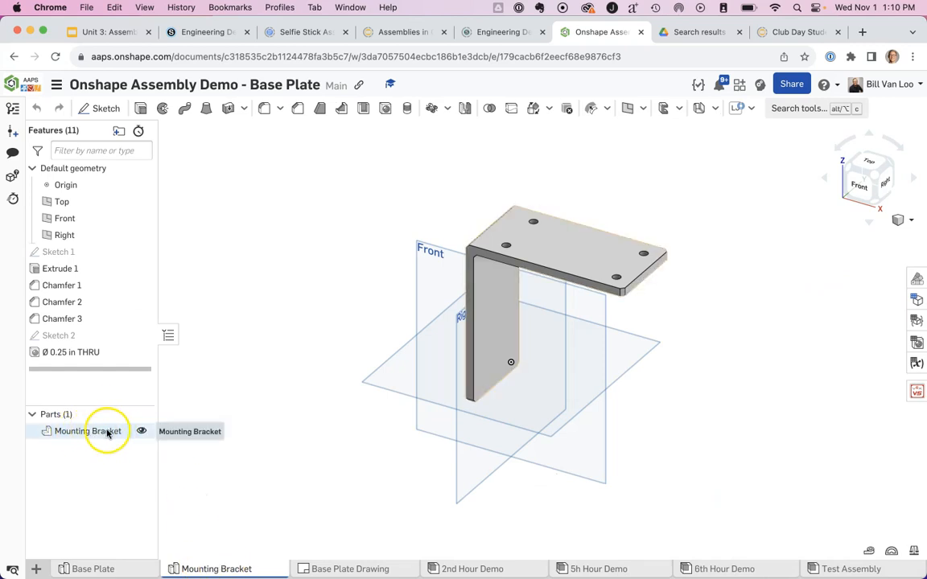
pyautogui.click(107, 567)
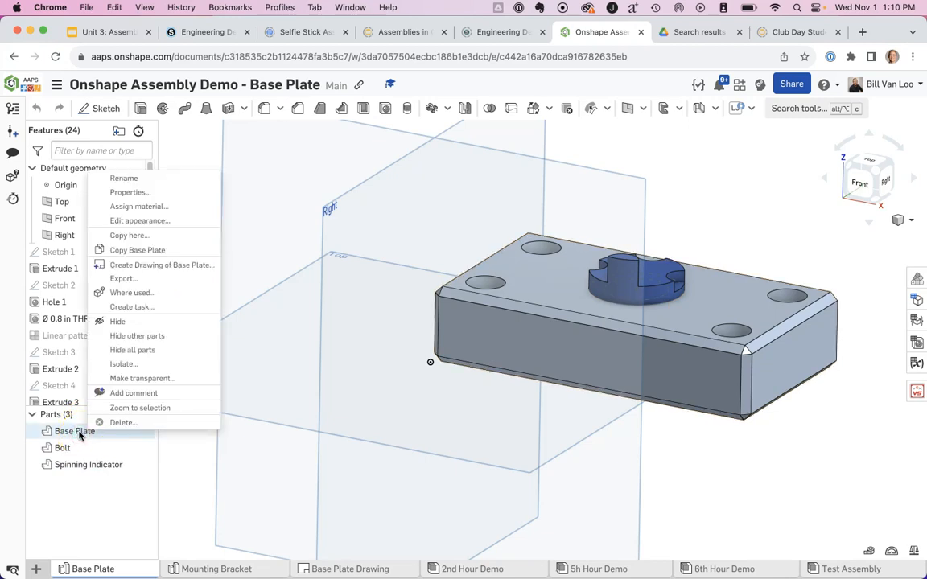
pyautogui.click(125, 178)
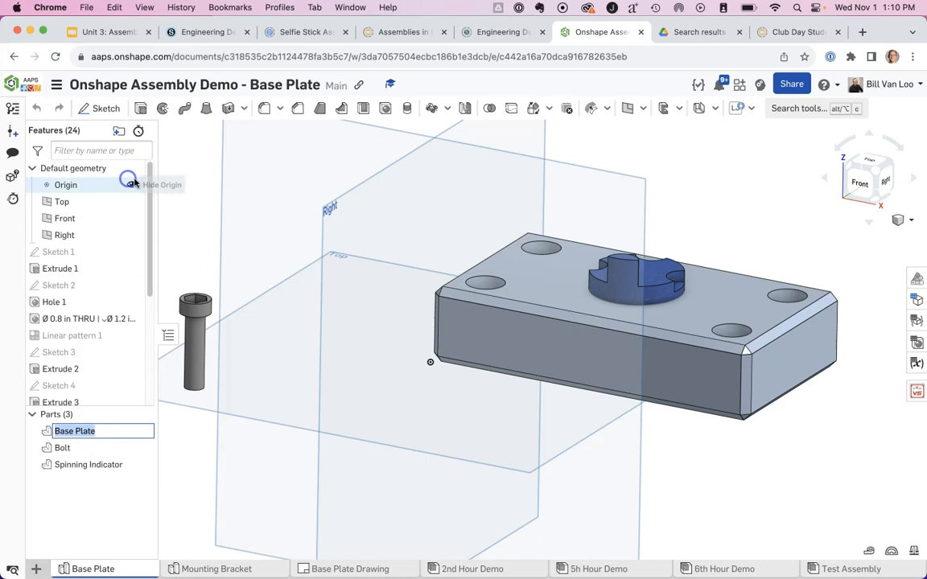
pyautogui.click(198, 215)
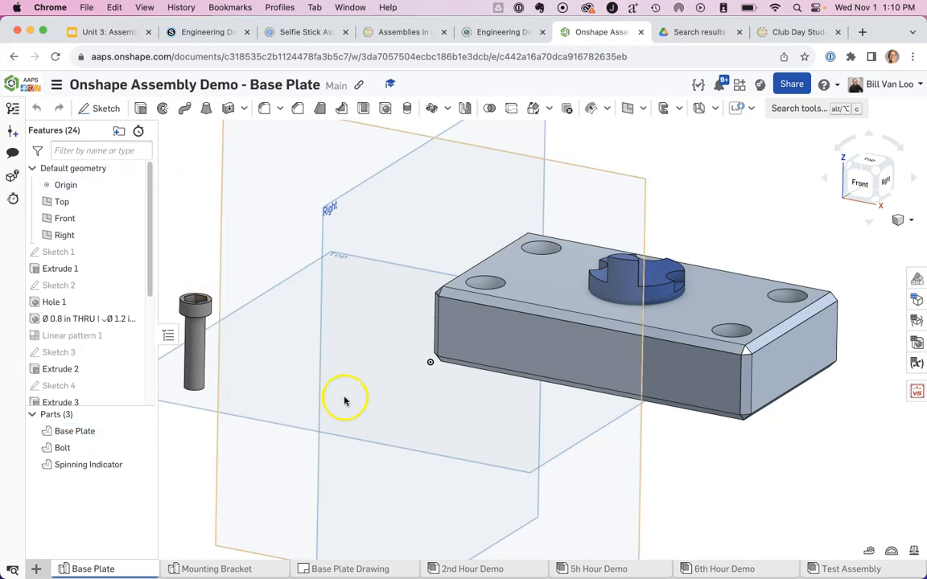
pyautogui.click(588, 568)
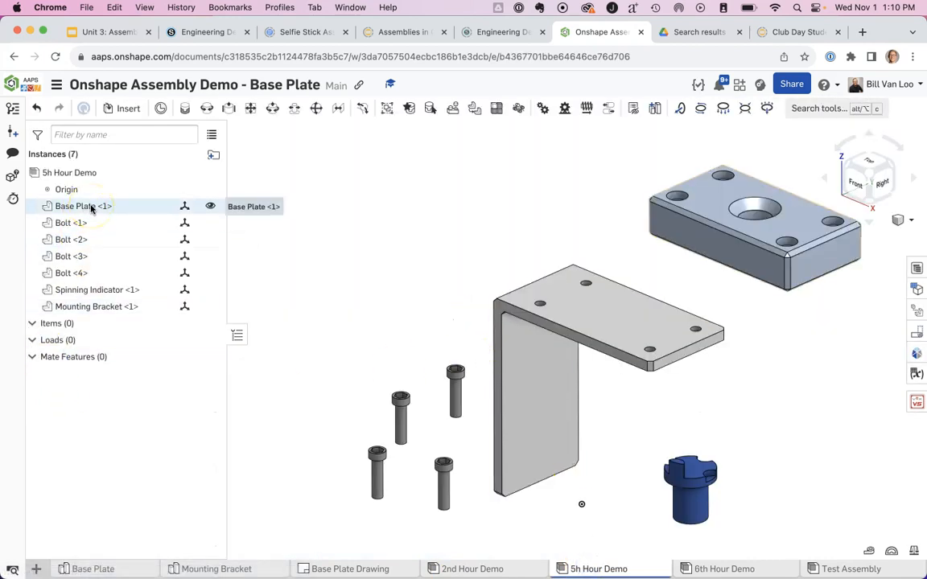
pyautogui.click(134, 208)
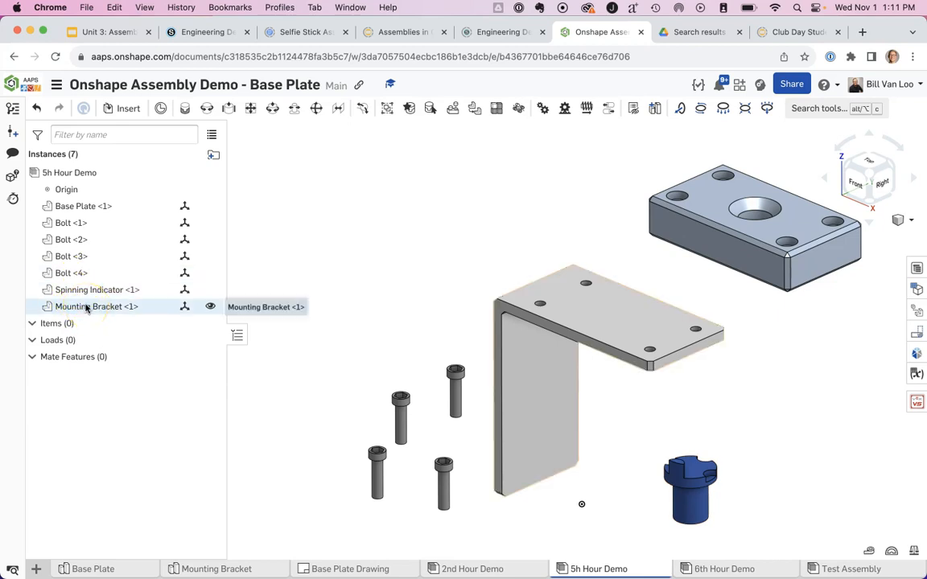
# - Fix the mounting bracket in place, test whether it still moves, and shift the base plate closer above the flange
pyautogui.click(588, 318)
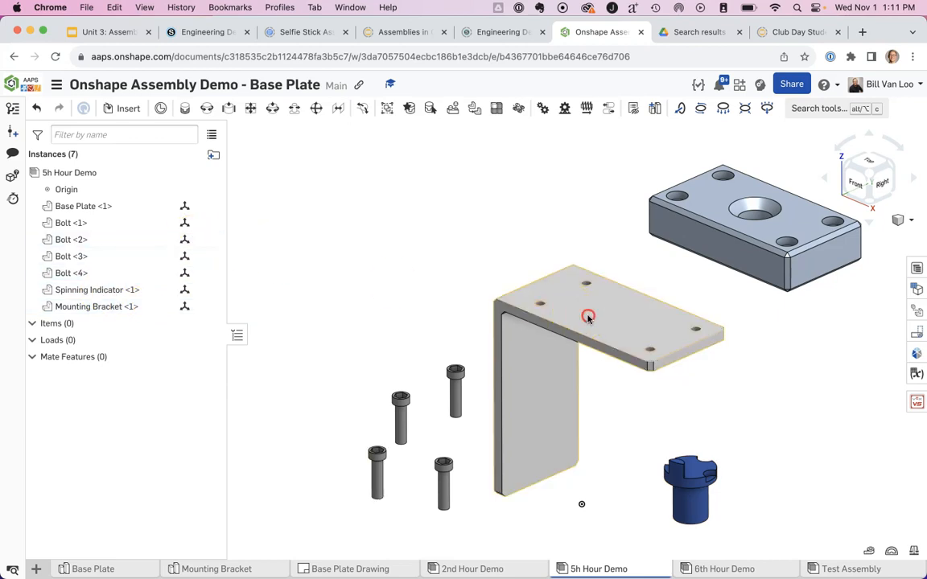
pyautogui.rightClick(588, 318)
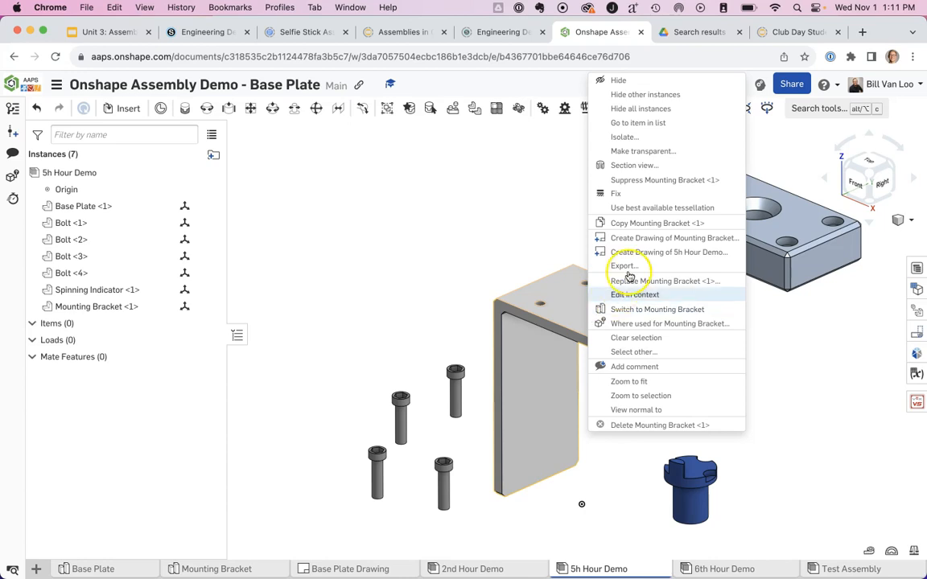
pyautogui.click(608, 198)
pyautogui.moveTo(614, 297)
pyautogui.mouseDown()
pyautogui.moveTo(619, 314)
pyautogui.moveTo(593, 325)
pyautogui.moveTo(656, 306)
pyautogui.moveTo(621, 304)
pyautogui.moveTo(608, 316)
pyautogui.moveTo(620, 304)
pyautogui.mouseUp()
pyautogui.moveTo(799, 230); pyautogui.dragTo(692, 197)
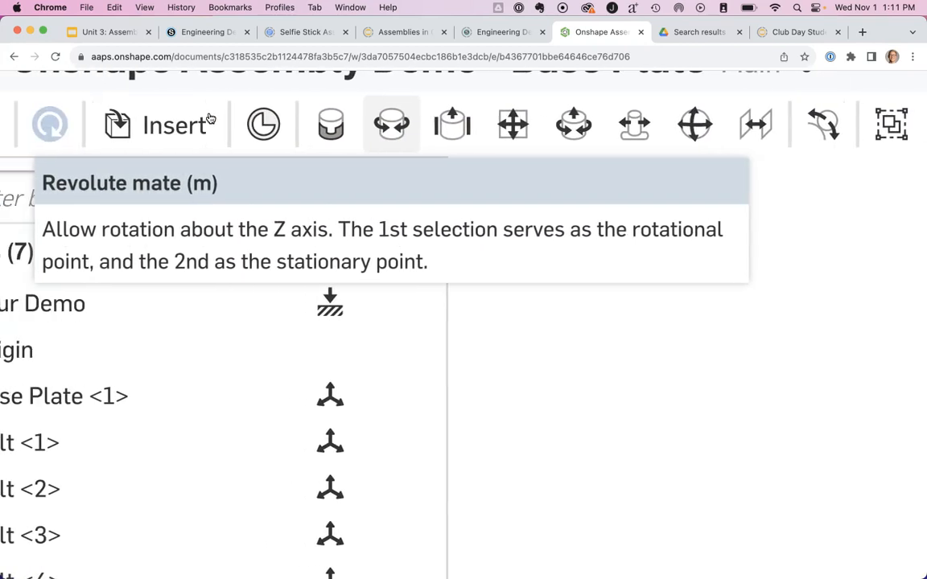
# - Review the descriptions of the available mate types, including Revolute, Slider and Cylindrical
pyautogui.hscroll(2, 210, 118)
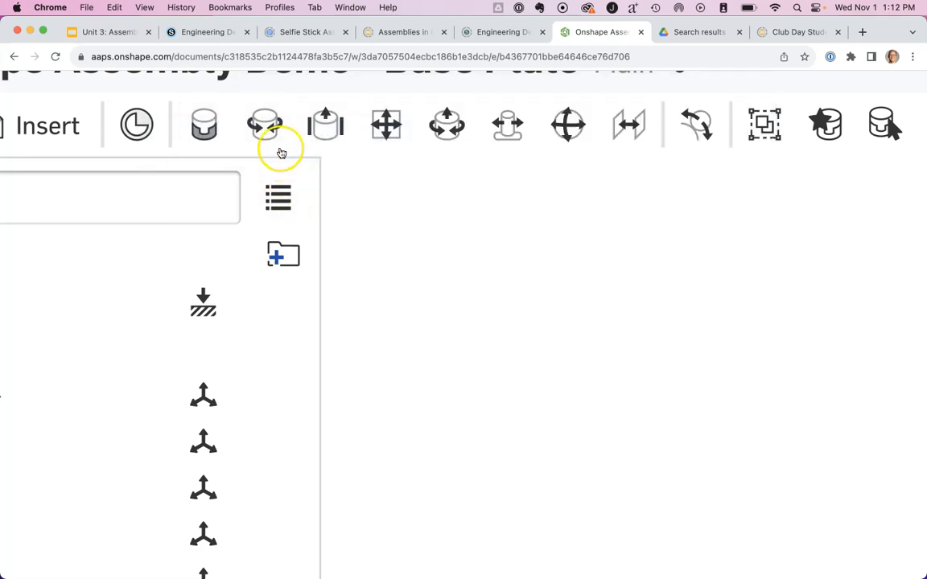
pyautogui.click(275, 142)
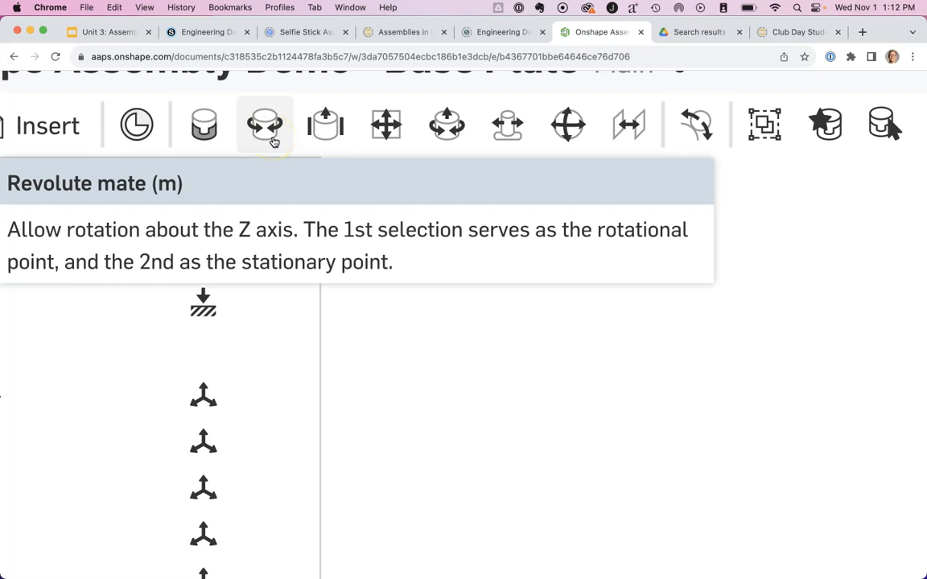
pyautogui.hscroll(-2, 274, 141)
pyautogui.click(342, 128)
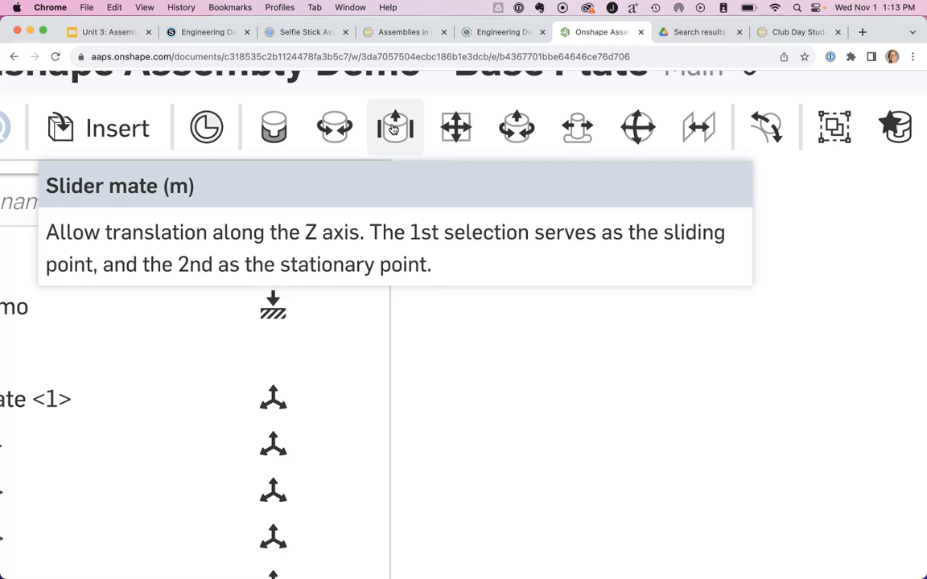
pyautogui.click(453, 135)
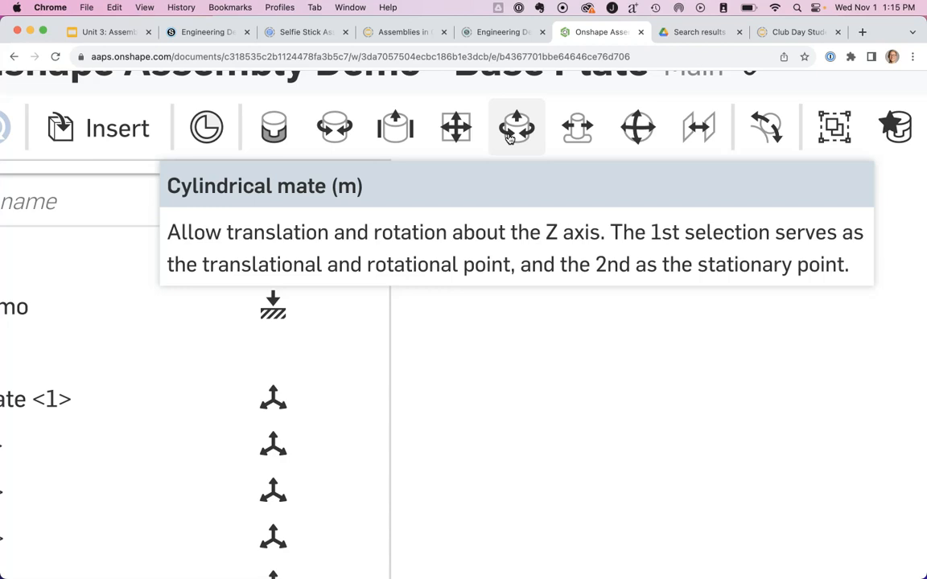
pyautogui.click(573, 135)
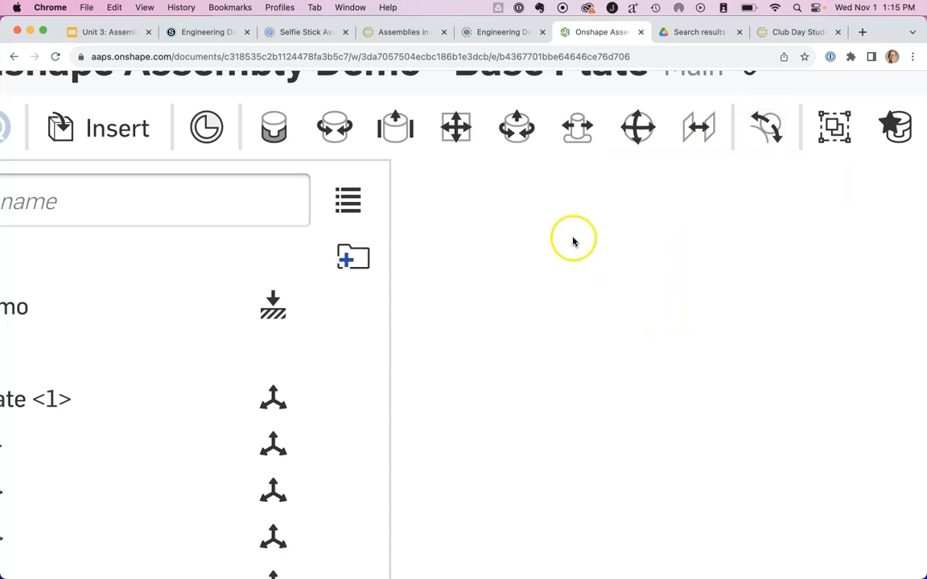
pyautogui.scroll(-5, 492, 125)
pyautogui.keyDown('ctrl'); pyautogui.scroll(-10, 490, 126); pyautogui.keyUp('ctrl')
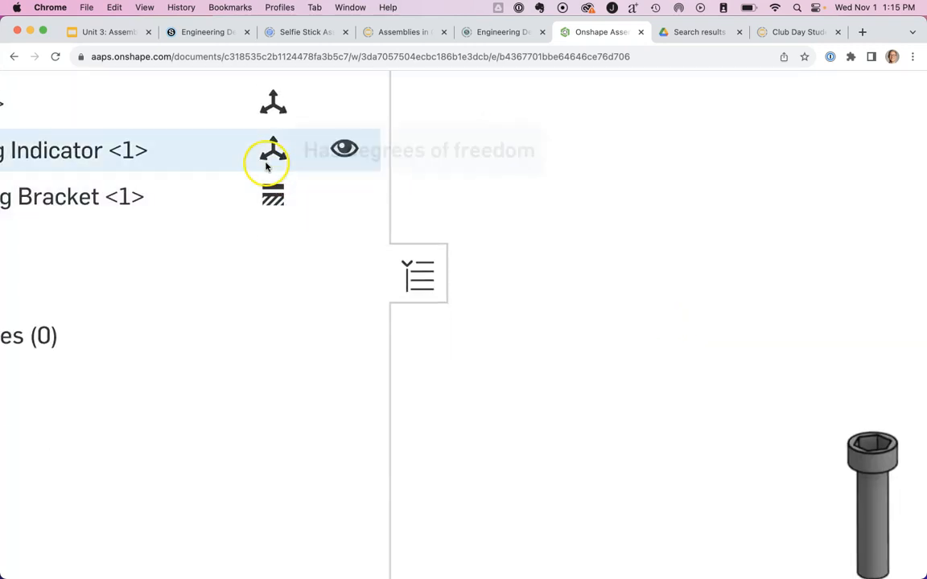
pyautogui.scroll(-3, 275, 172)
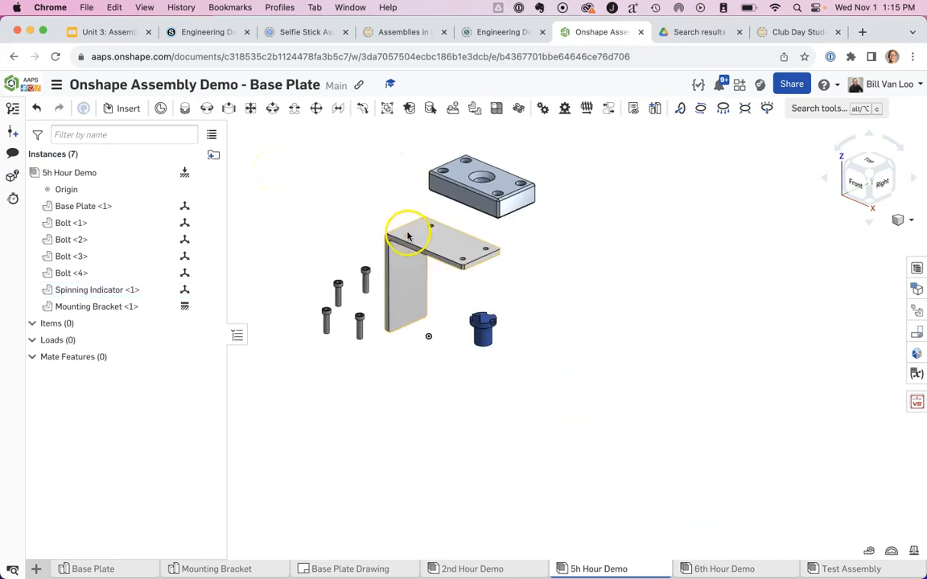
# - Start a Fastened mate and pick the centre of the mounting bracket flange's upper face as its first mate connector
pyautogui.scroll(5, 405, 223)
pyautogui.moveTo(386, 210); pyautogui.dragTo(460, 275, button='middle')
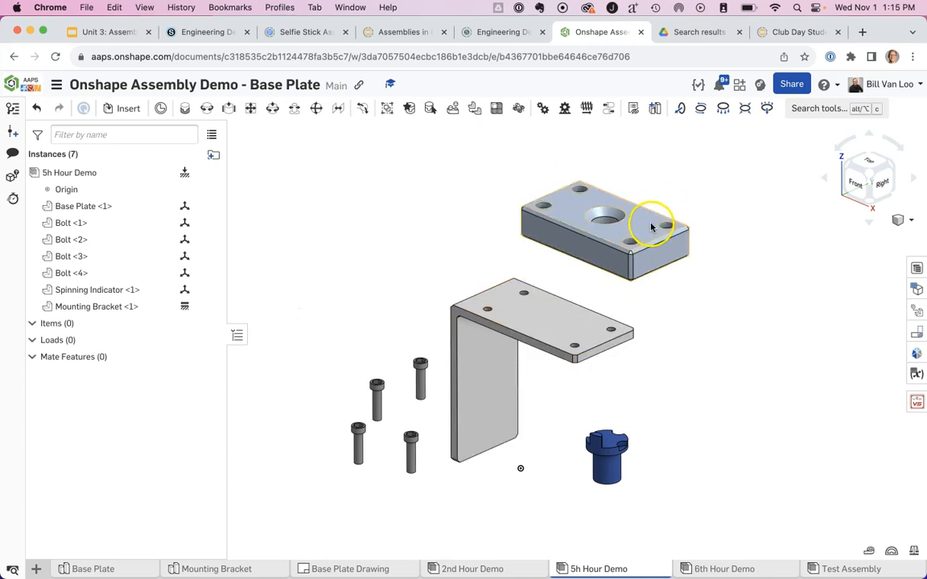
pyautogui.click(547, 328)
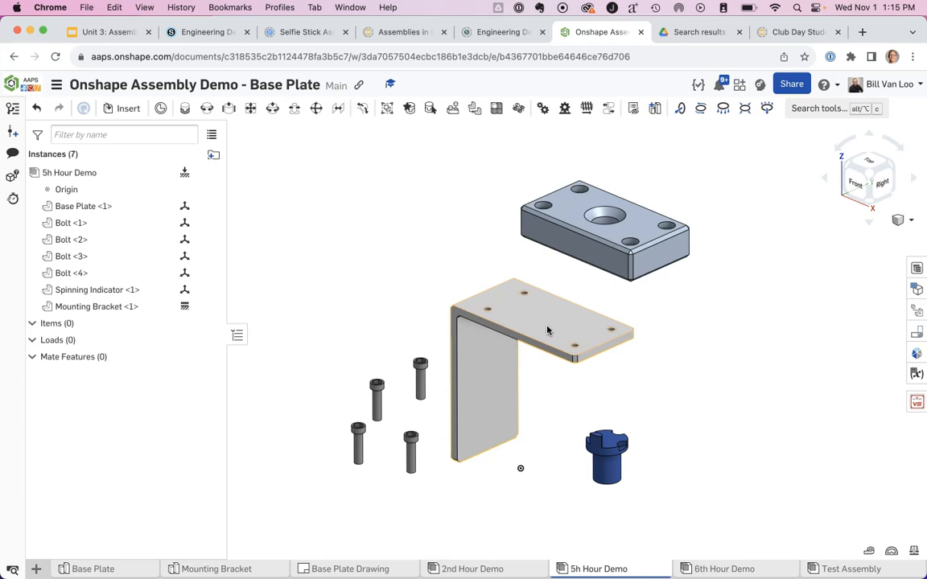
pyautogui.click(182, 108)
pyautogui.scroll(2, 560, 279)
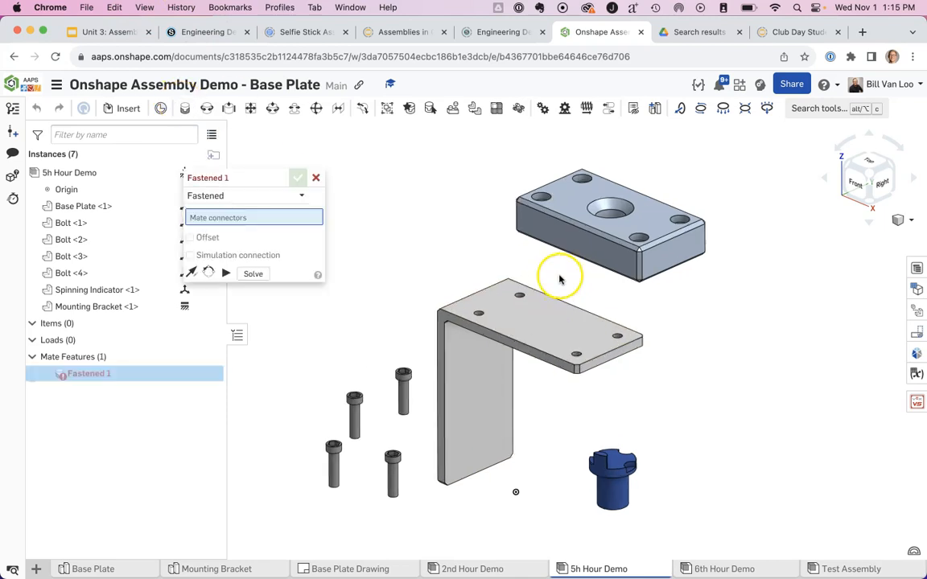
pyautogui.scroll(2, 561, 279)
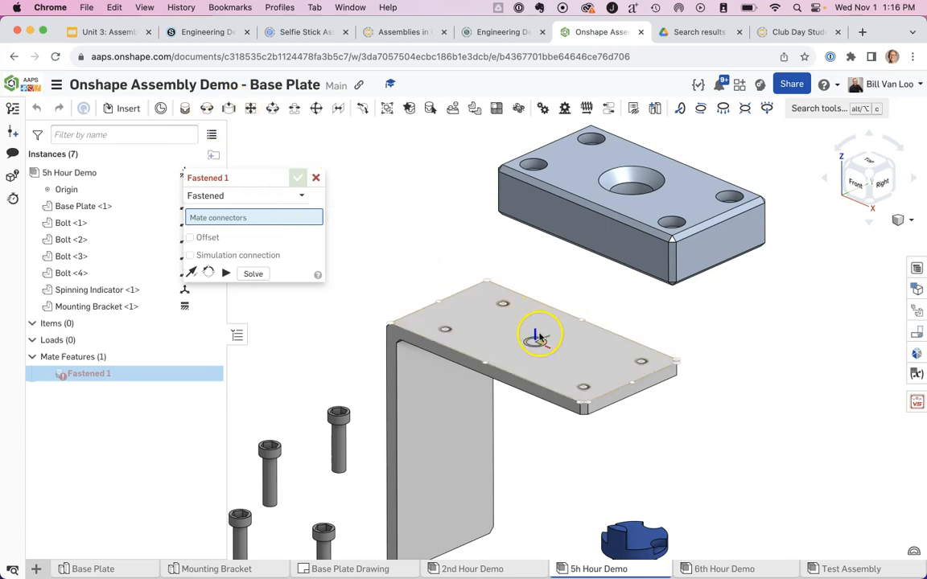
pyautogui.scroll(1, 533, 344)
pyautogui.scroll(2, 534, 342)
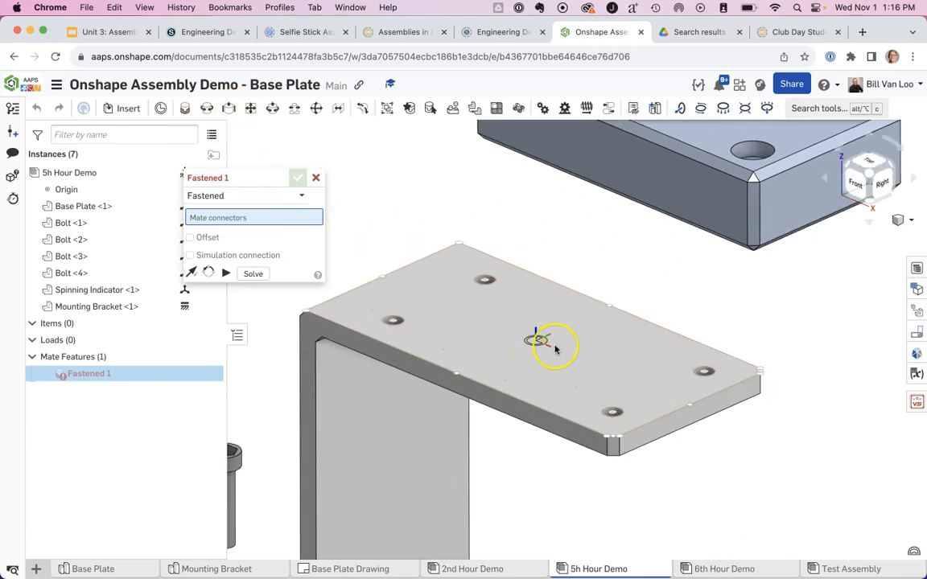
pyautogui.moveTo(562, 337); pyautogui.dragTo(536, 336, button='right')
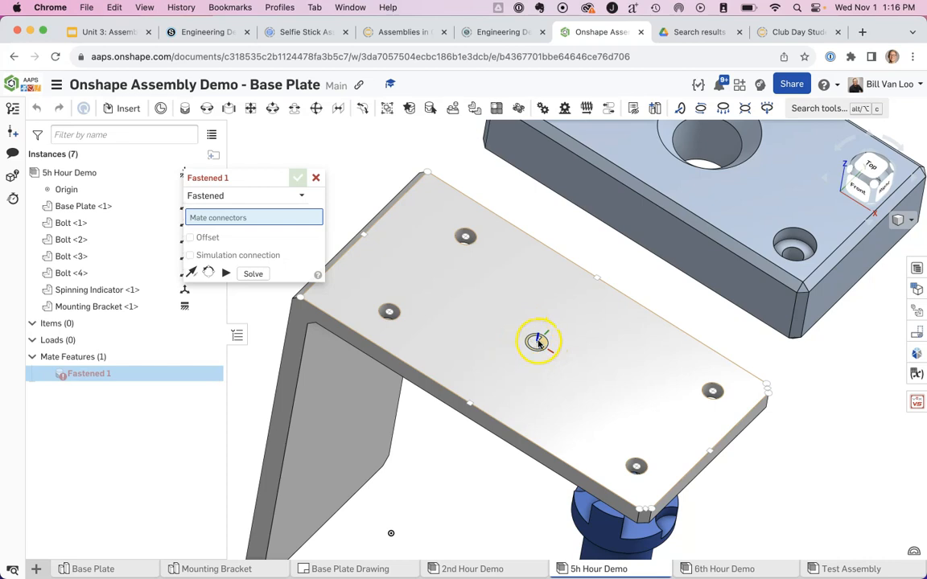
pyautogui.moveTo(594, 316); pyautogui.dragTo(591, 300, button='right')
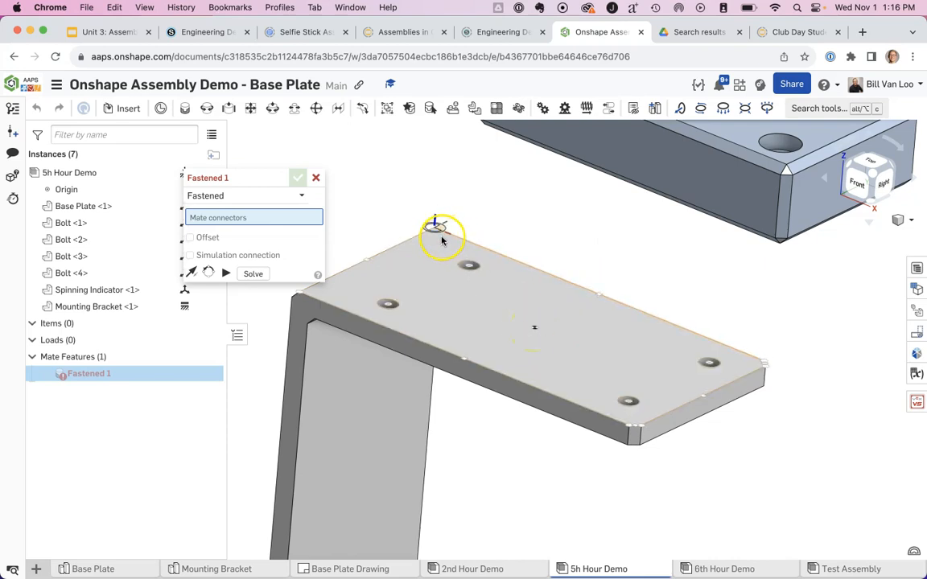
pyautogui.scroll(1, 440, 239)
pyautogui.scroll(6, 440, 238)
pyautogui.moveTo(440, 240); pyautogui.dragTo(527, 431, button='middle')
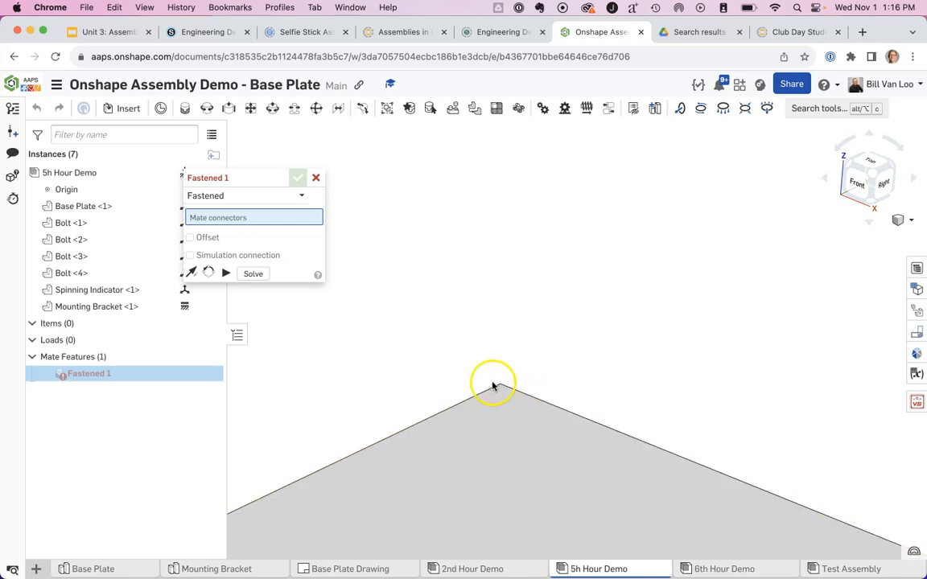
pyautogui.scroll(-5, 631, 399)
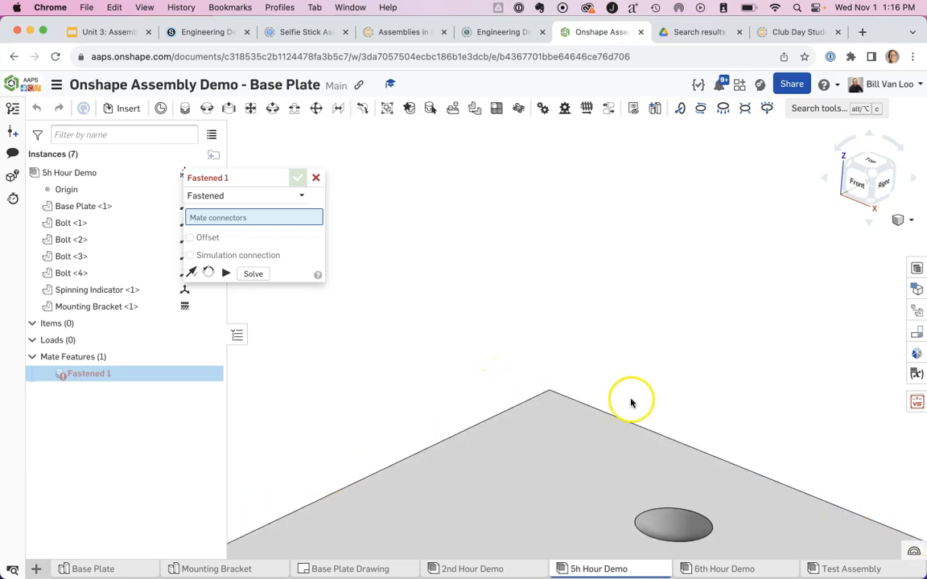
pyautogui.moveTo(734, 486); pyautogui.dragTo(534, 351, button='middle')
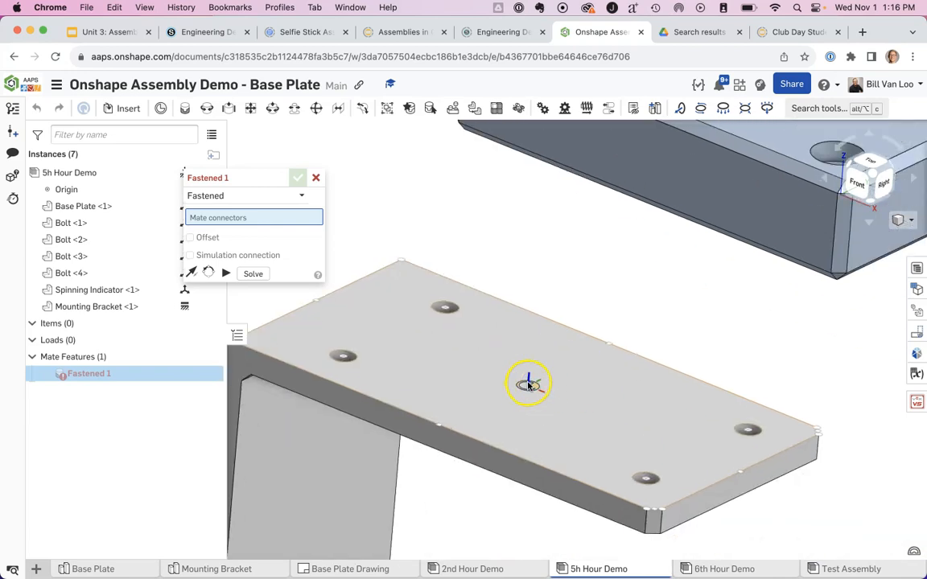
pyautogui.click(529, 385)
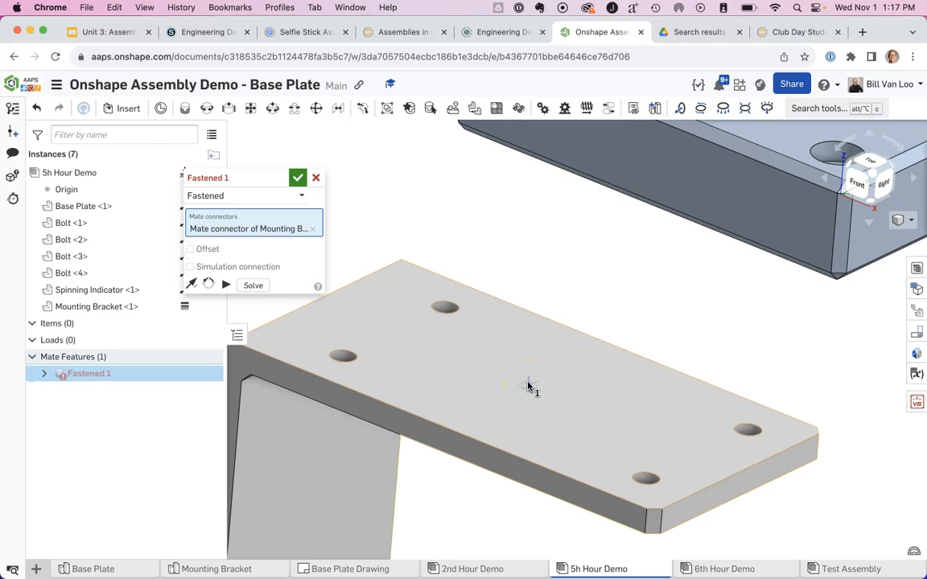
# - Fasten the base plate to the flange using the centre of its large hole on the underside as the second mate connector
pyautogui.moveTo(666, 369); pyautogui.dragTo(827, 290, button='right')
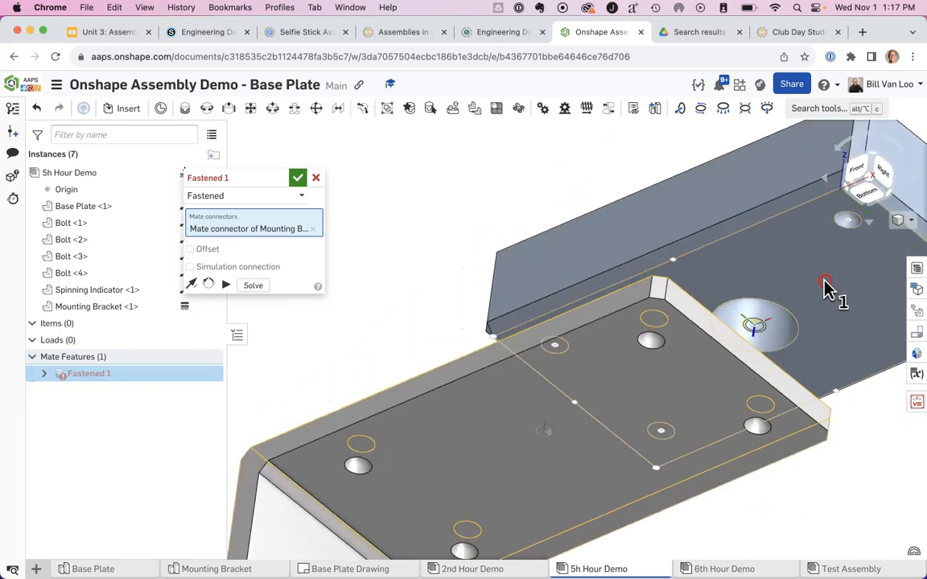
pyautogui.click(756, 330)
pyautogui.moveTo(754, 207); pyautogui.dragTo(770, 247, button='right')
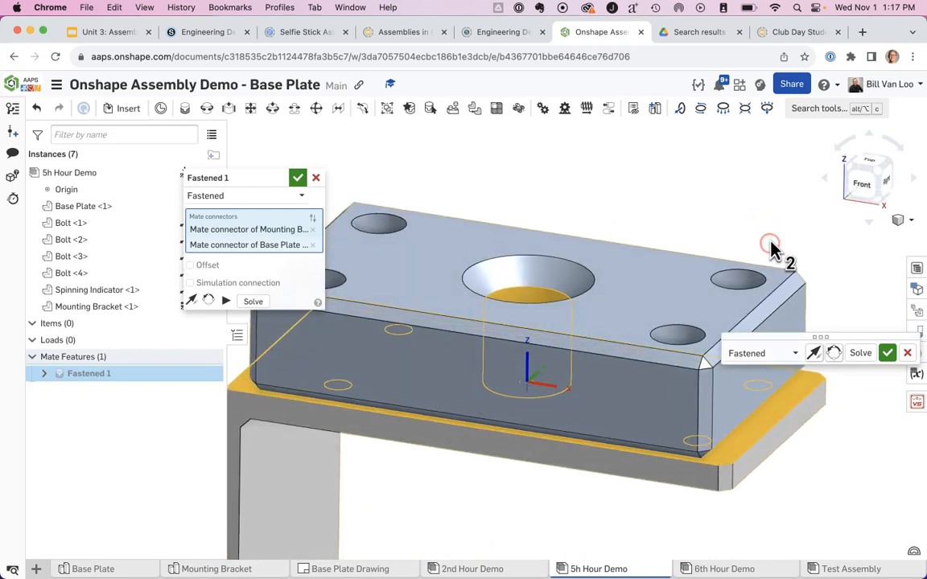
pyautogui.click(298, 178)
# - Inspect how the fastened base plate sits on the mounting bracket from several angles, and check the hole alignment from the bottom view
pyautogui.moveTo(387, 176); pyautogui.dragTo(600, 200, button='right')
pyautogui.moveTo(633, 332); pyautogui.dragTo(757, 321, button='right')
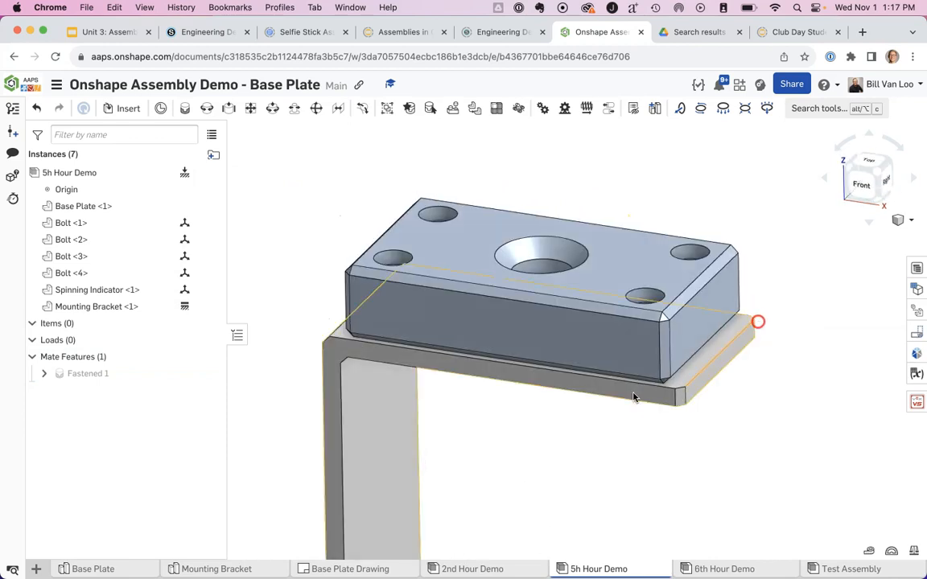
pyautogui.scroll(-2, 439, 430)
pyautogui.moveTo(448, 434); pyautogui.dragTo(456, 348, button='middle')
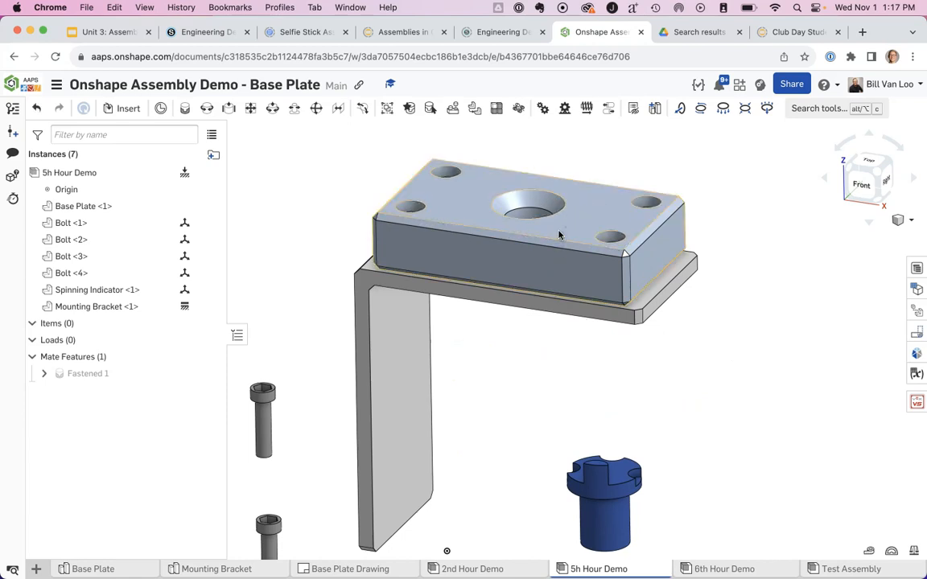
pyautogui.moveTo(498, 373); pyautogui.dragTo(515, 290, button='right')
pyautogui.click(849, 178)
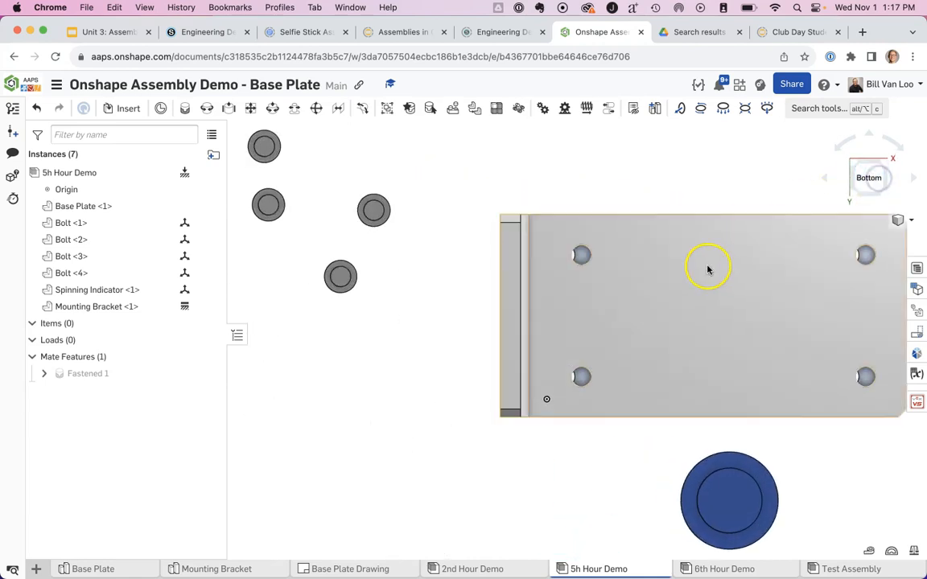
# - Open the base plate's Fastened mate for editing and enable its offset
pyautogui.moveTo(669, 261); pyautogui.dragTo(492, 263, button='middle')
pyautogui.scroll(6, 693, 247)
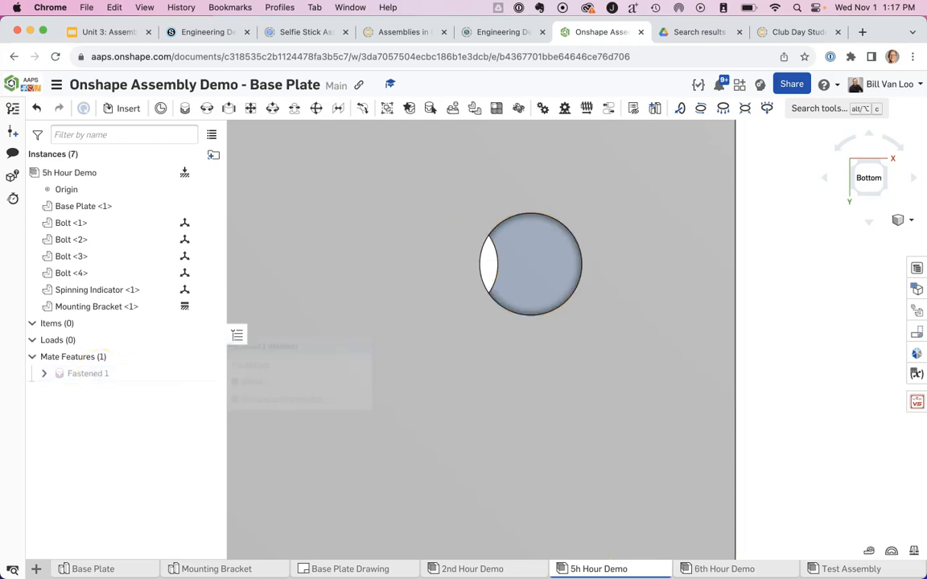
pyautogui.doubleClick(90, 376)
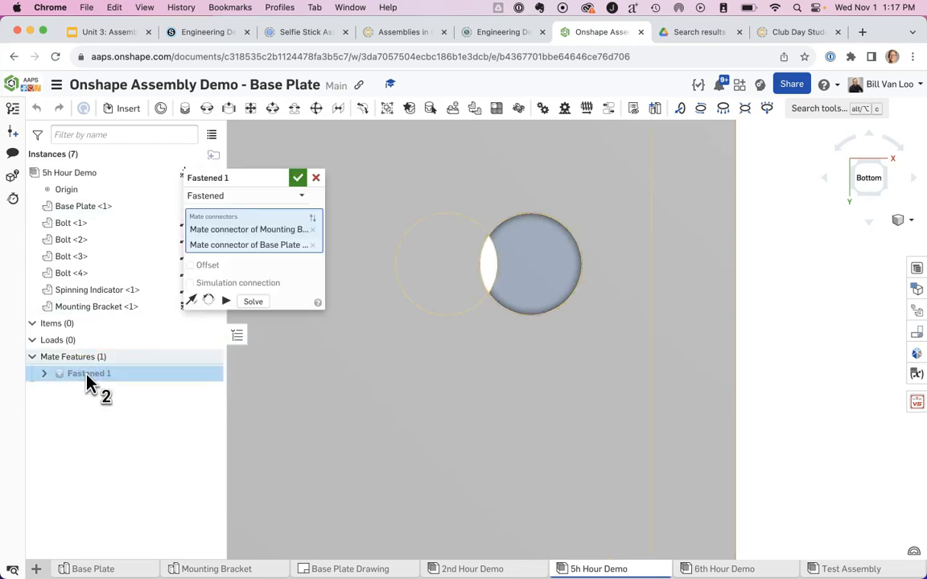
pyautogui.click(208, 266)
pyautogui.moveTo(397, 355); pyautogui.dragTo(590, 388, button='middle')
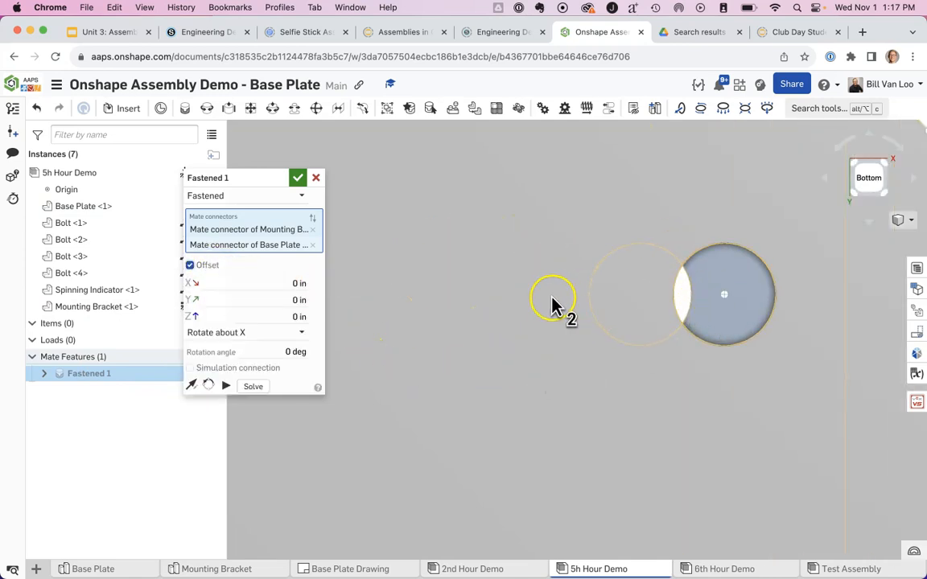
pyautogui.scroll(-5, 554, 305)
pyautogui.moveTo(466, 410); pyautogui.dragTo(653, 387, button='middle')
pyautogui.scroll(5, 581, 390)
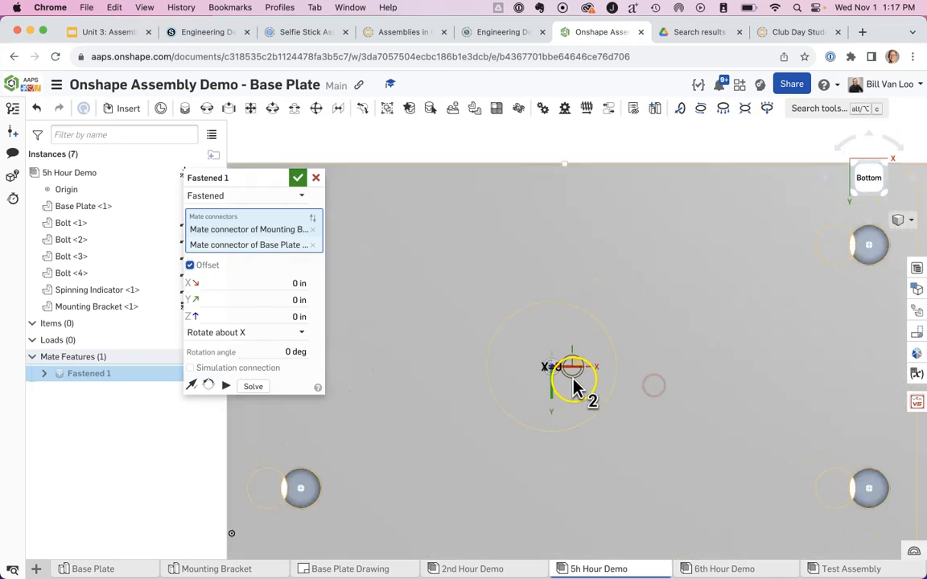
pyautogui.moveTo(711, 377); pyautogui.dragTo(608, 420, button='middle')
pyautogui.scroll(-3, 636, 390)
pyautogui.moveTo(693, 382); pyautogui.dragTo(661, 381, button='middle')
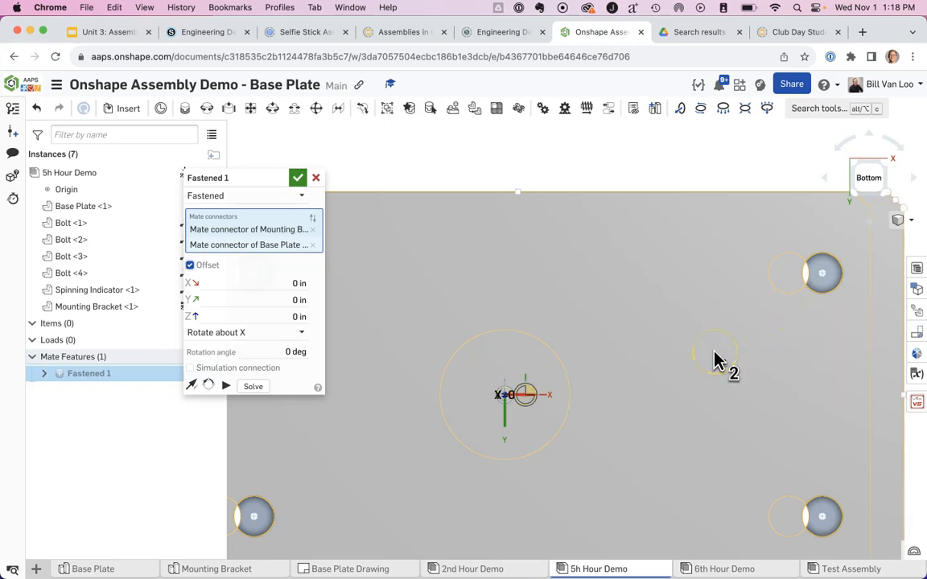
# - Try an X offset of 1 in on the Fastened mate, view the shifted base plate, and reset the offset to 0 in
pyautogui.click(290, 281)
pyautogui.write('1')
pyautogui.press('Tab')
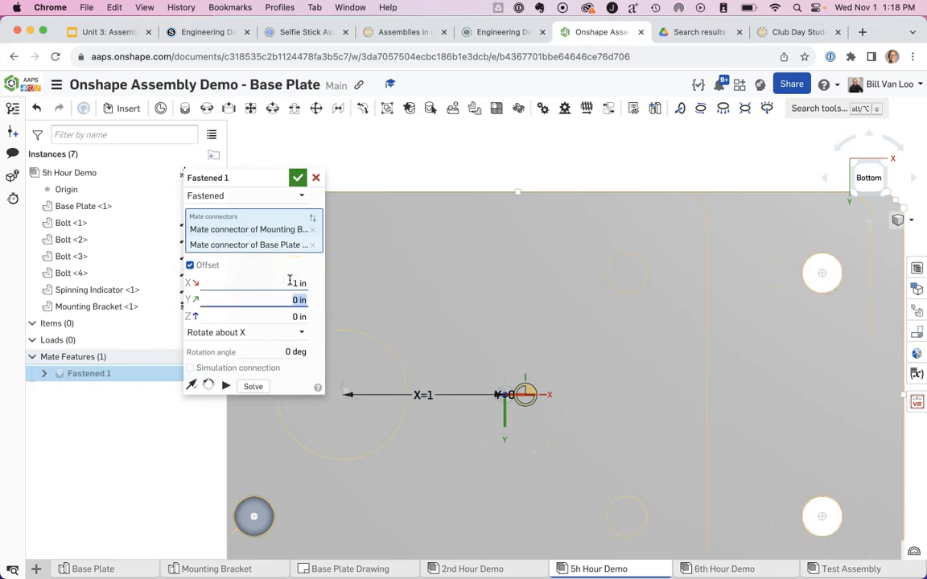
pyautogui.moveTo(647, 268)
pyautogui.mouseDown(button='right')
pyautogui.moveTo(644, 324)
pyautogui.moveTo(649, 268)
pyautogui.moveTo(641, 286)
pyautogui.moveTo(639, 270)
pyautogui.mouseUp(button='right')
pyautogui.click(287, 285)
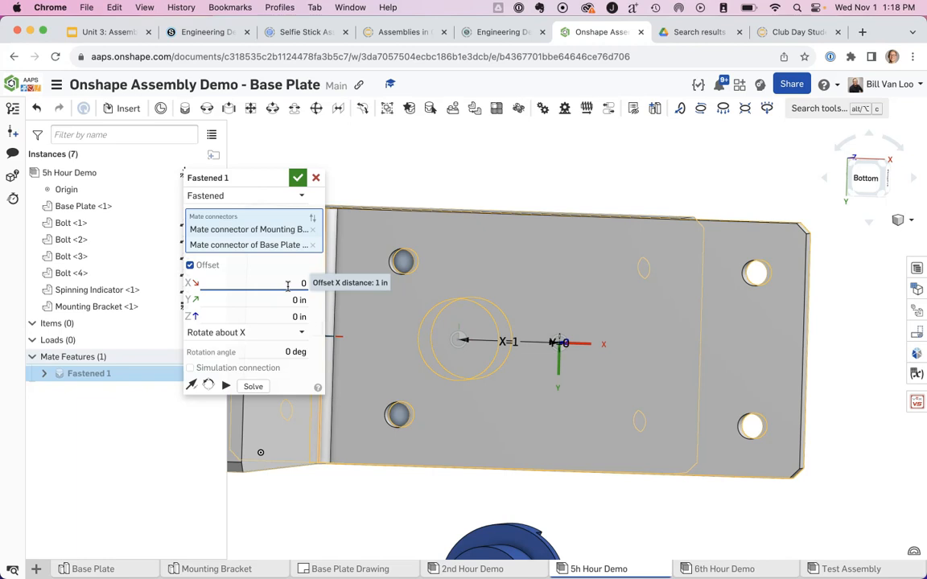
pyautogui.write('0')
pyautogui.press('Return')
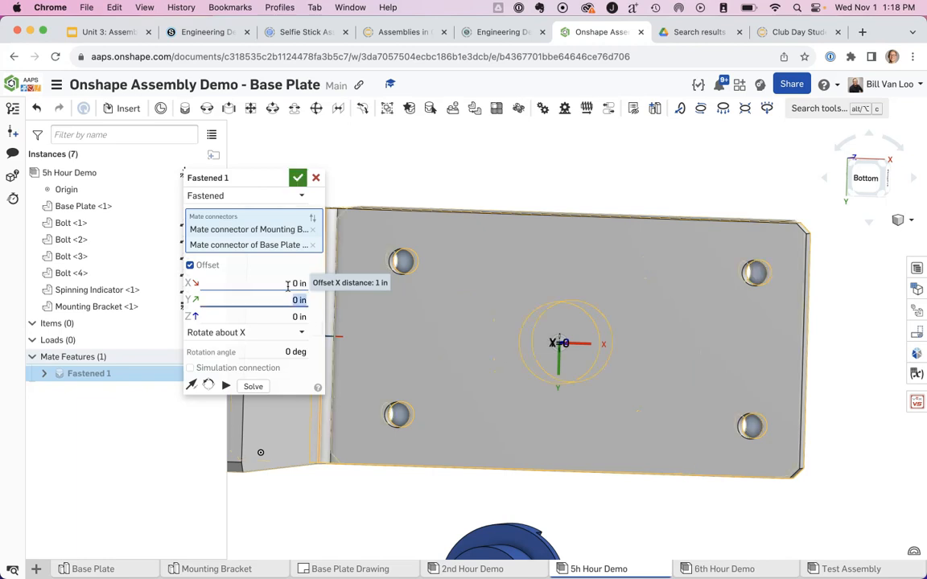
# - Set the Fastened mate's X offset to -0.2 in and check the bolt hole alignment up close in the bottom view
pyautogui.click(495, 390)
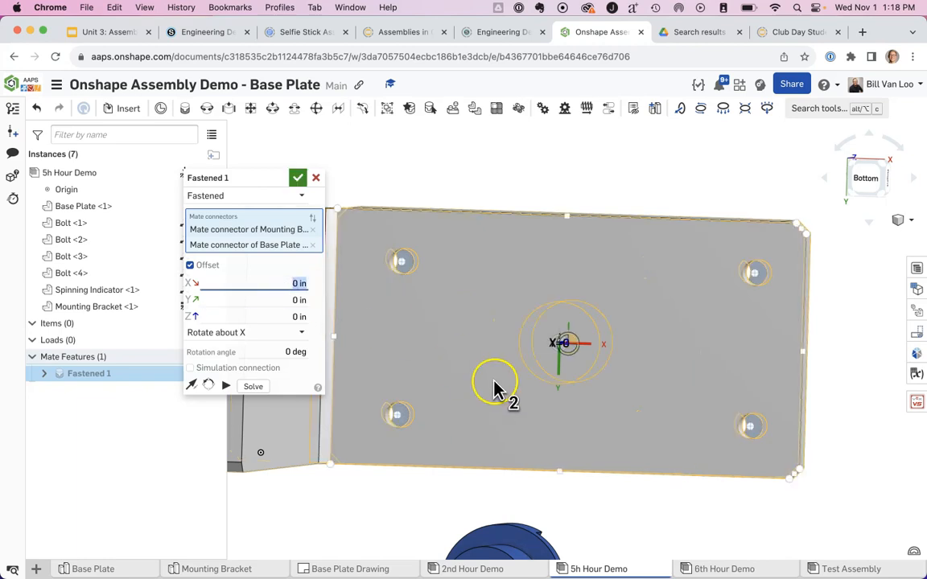
pyautogui.press('Down')
pyautogui.press('Down')
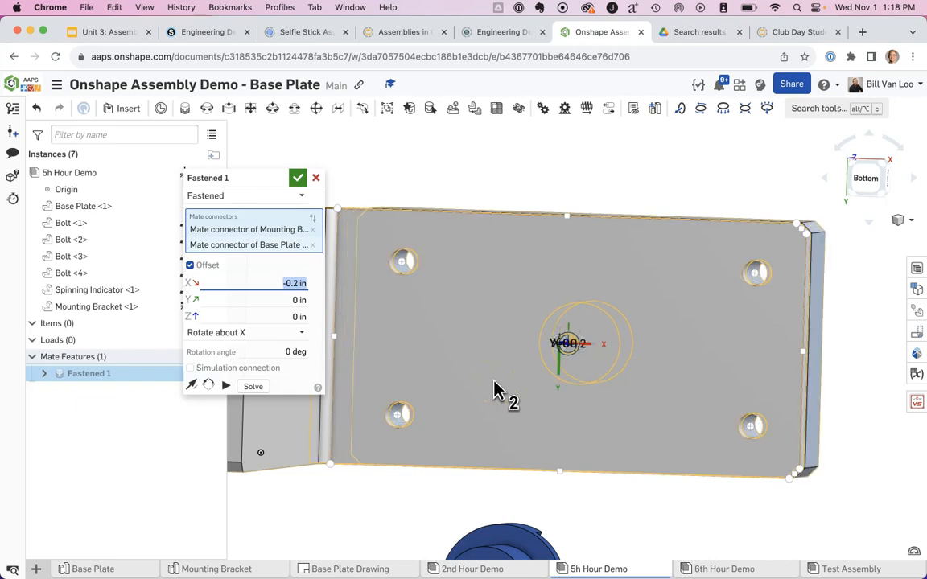
pyautogui.click(866, 178)
pyautogui.scroll(5, 860, 261)
pyautogui.moveTo(867, 265); pyautogui.dragTo(620, 289, button='middle')
pyautogui.moveTo(621, 291)
pyautogui.mouseDown(button='right')
pyautogui.moveTo(573, 289)
pyautogui.moveTo(568, 401)
pyautogui.mouseUp(button='right')
pyautogui.click(862, 174)
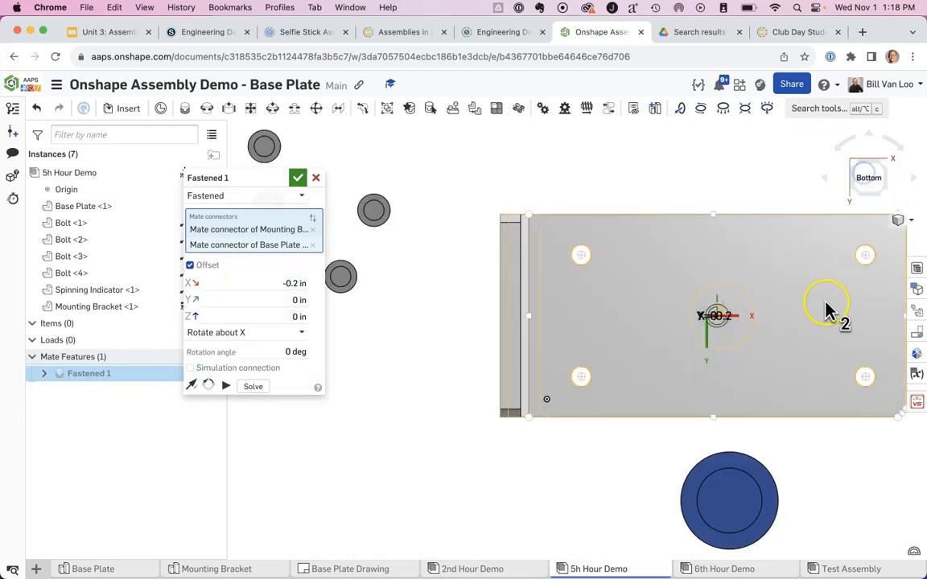
pyautogui.scroll(5, 837, 294)
pyautogui.moveTo(846, 291); pyautogui.dragTo(502, 402, button='middle')
# - Try X offsets of -0.4 in and -0.1 in for comparison, then return the X offset to -0.2 in
pyautogui.click(248, 284)
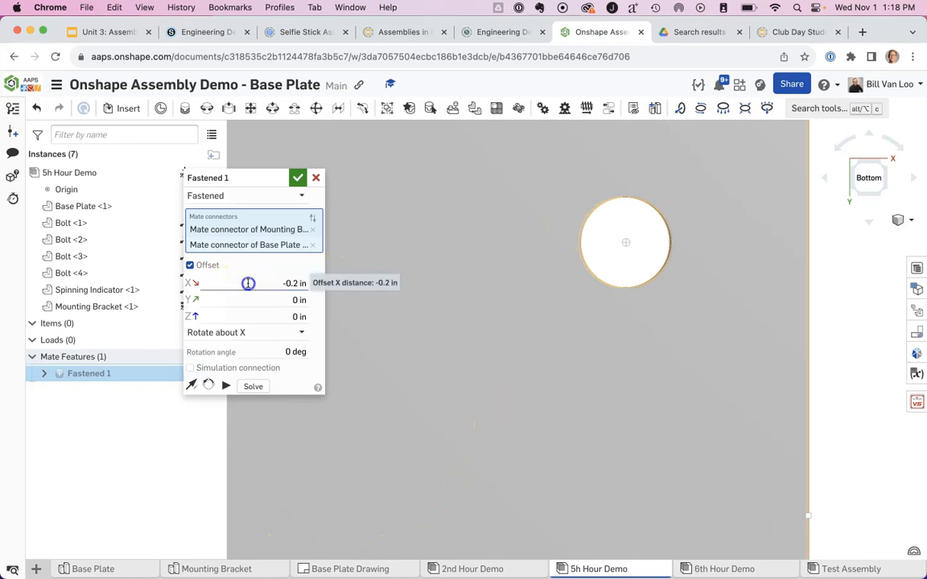
pyautogui.press('Down')
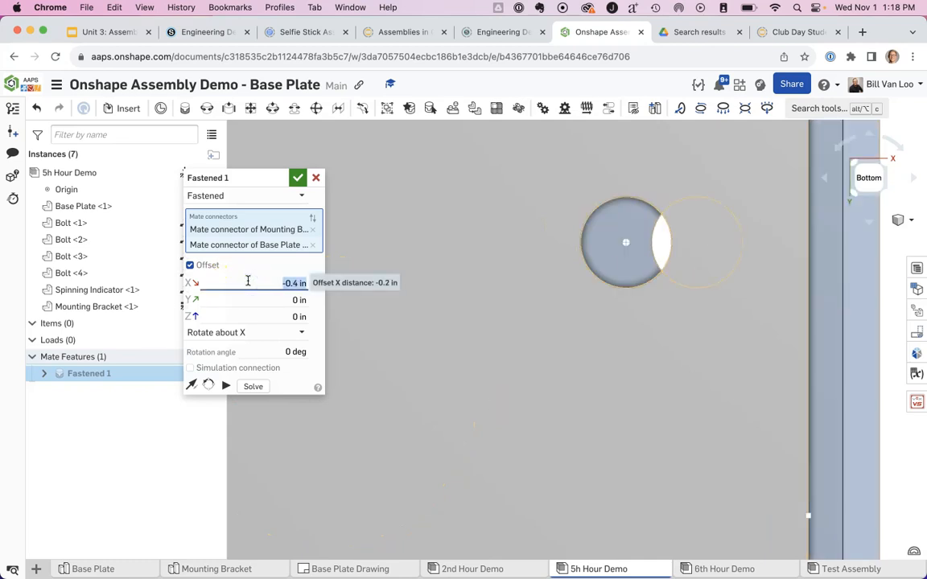
pyautogui.press('Up')
pyautogui.press('Up')
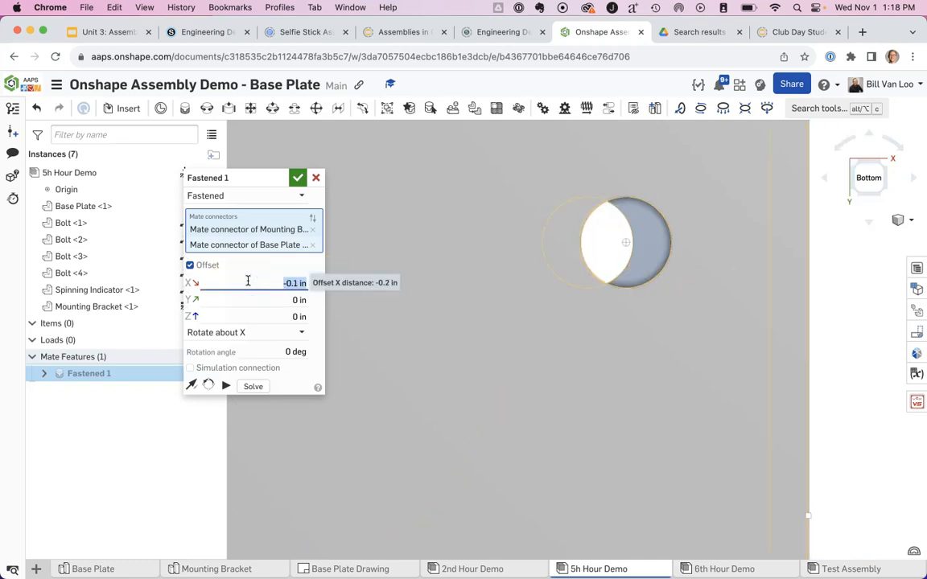
pyautogui.press('Down')
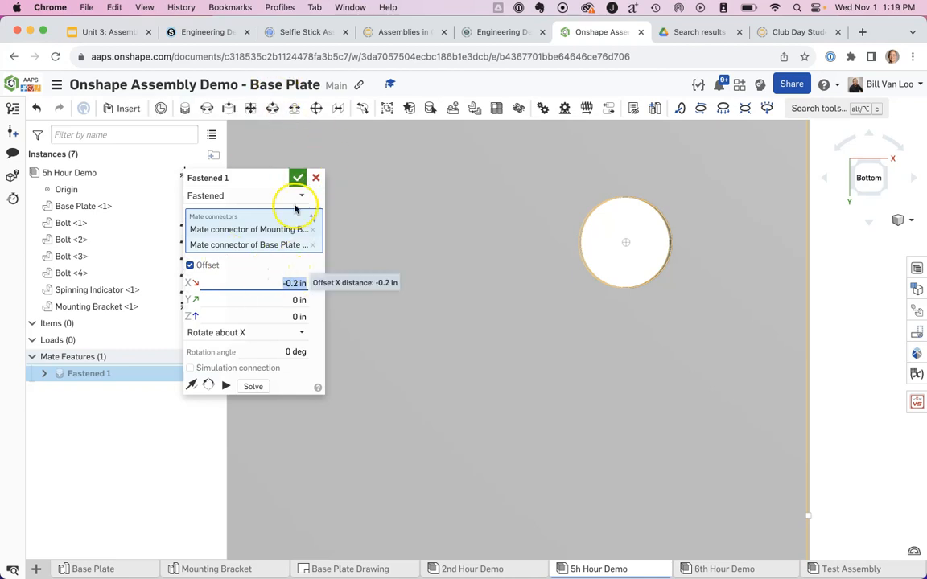
# - Accept the edited Fastened mate and inspect the base plate on the mounting bracket from above and below
pyautogui.click(297, 177)
pyautogui.moveTo(830, 292); pyautogui.dragTo(776, 387, button='right')
pyautogui.scroll(-5, 828, 366)
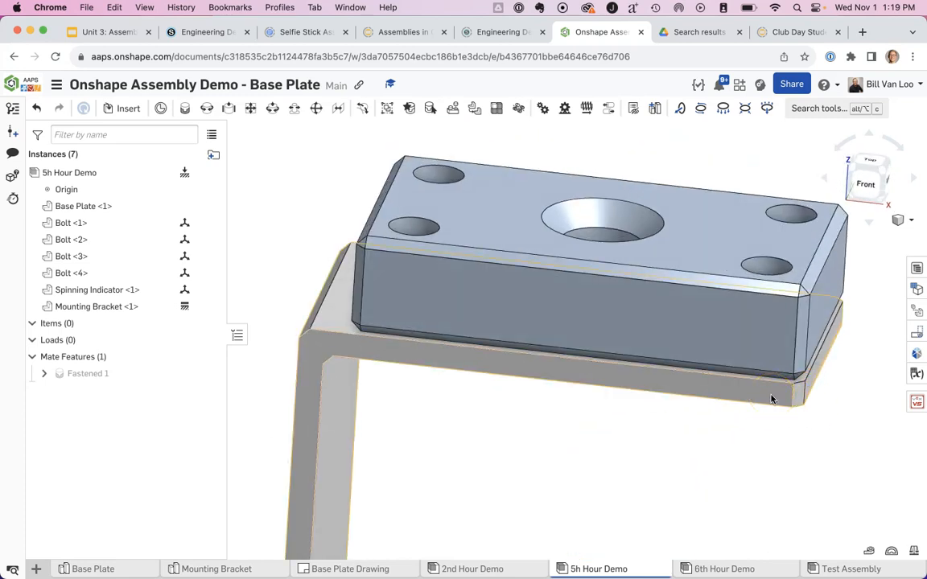
pyautogui.scroll(-5, 709, 441)
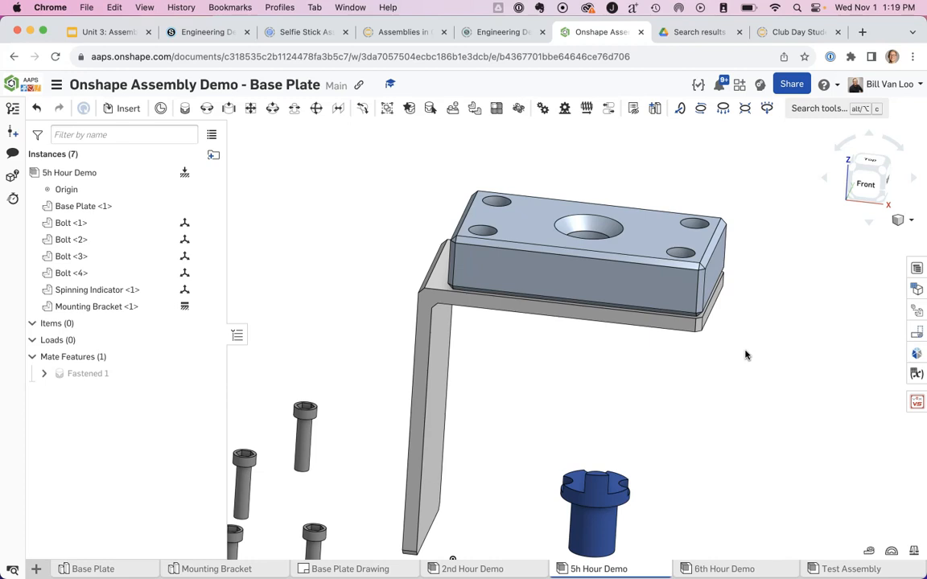
pyautogui.moveTo(778, 412); pyautogui.dragTo(761, 244, button='right')
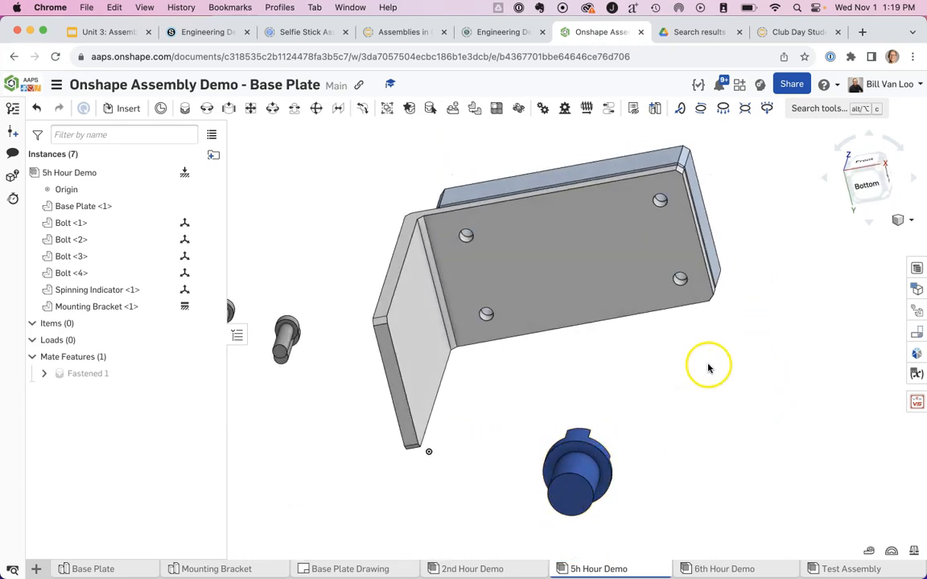
pyautogui.moveTo(731, 321); pyautogui.dragTo(713, 395, button='right')
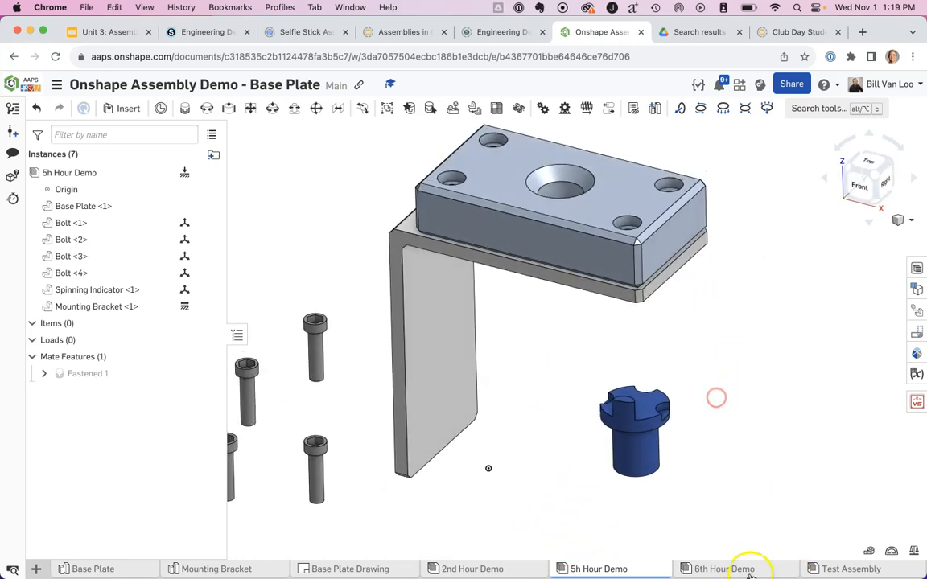
# - View the finished Test Assembly, spin its indicator to see the rotation, and return to the 5h Hour Demo assembly
pyautogui.click(845, 568)
pyautogui.moveTo(566, 211); pyautogui.dragTo(534, 236)
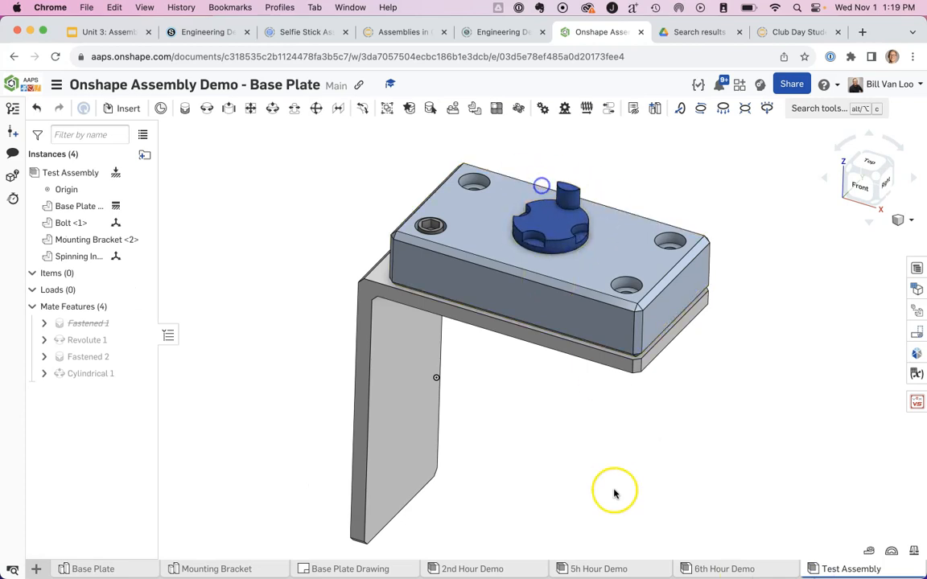
pyautogui.click(605, 568)
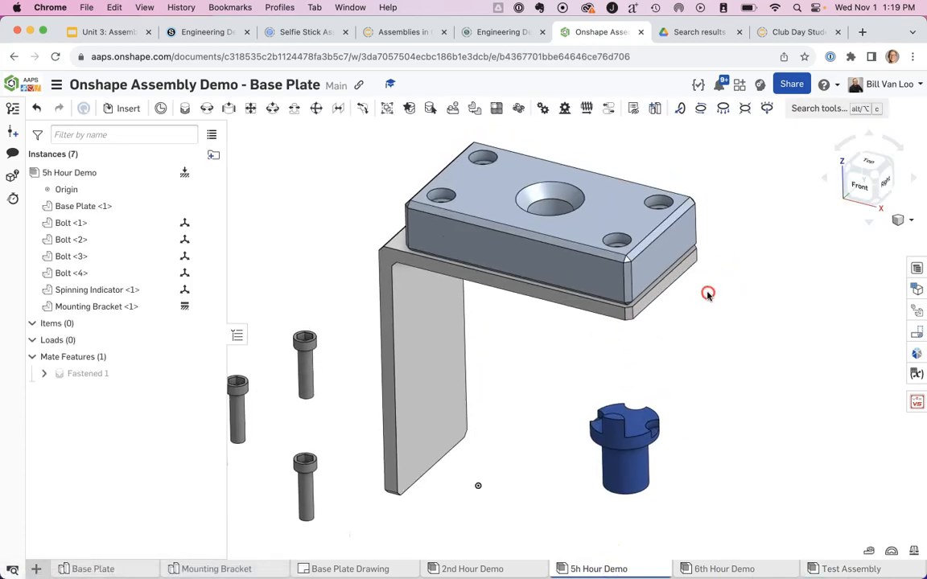
# - Start a Revolute mate and pick the centre of the spinning indicator's shaft end face as its first mate connector
pyautogui.moveTo(720, 306); pyautogui.dragTo(748, 304, button='middle')
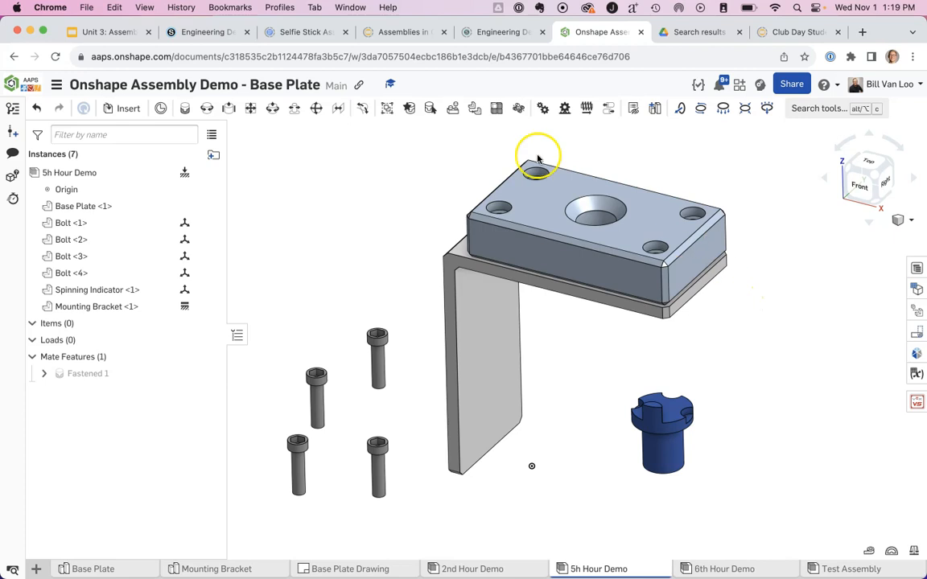
pyautogui.click(208, 110)
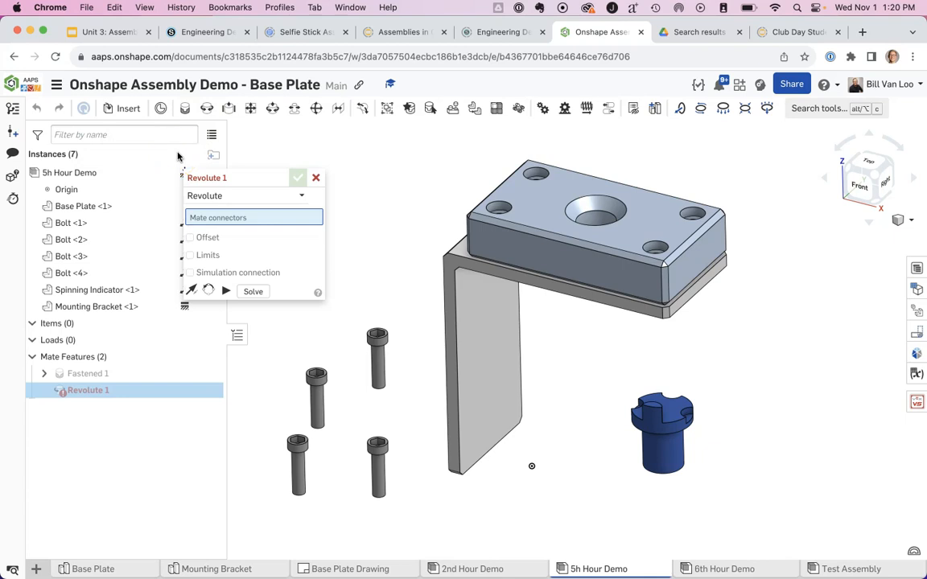
pyautogui.moveTo(734, 480); pyautogui.dragTo(744, 404, button='right')
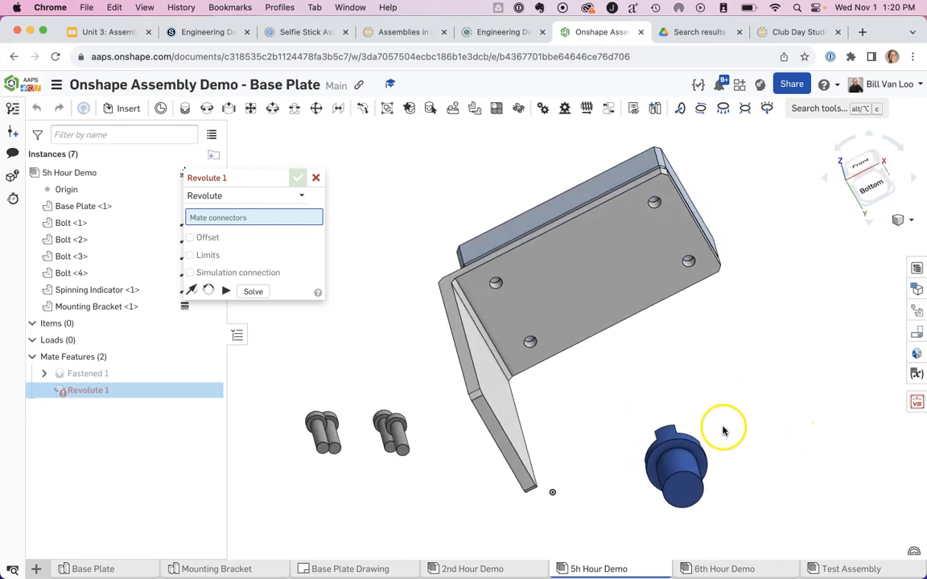
pyautogui.click(686, 490)
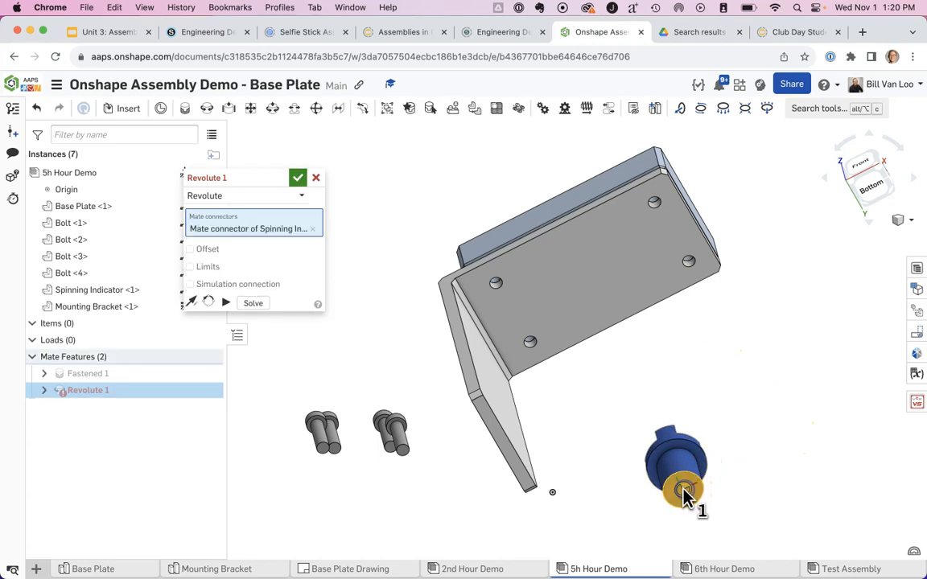
# - Move the mate dialog clear of the instance list and hide the mounting bracket to expose the base plate's underside
pyautogui.moveTo(746, 293); pyautogui.dragTo(753, 380, button='right')
pyautogui.click(641, 308)
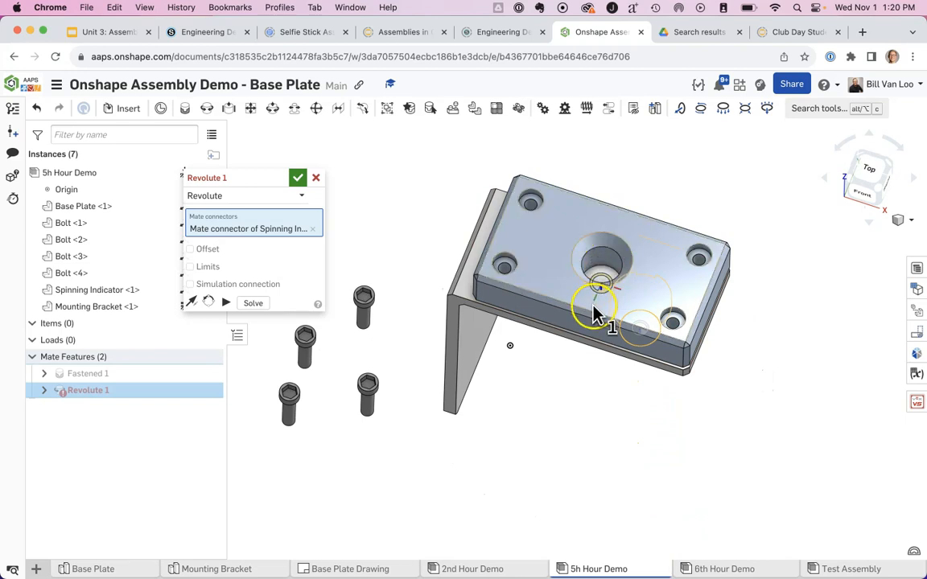
pyautogui.moveTo(220, 178); pyautogui.dragTo(271, 131)
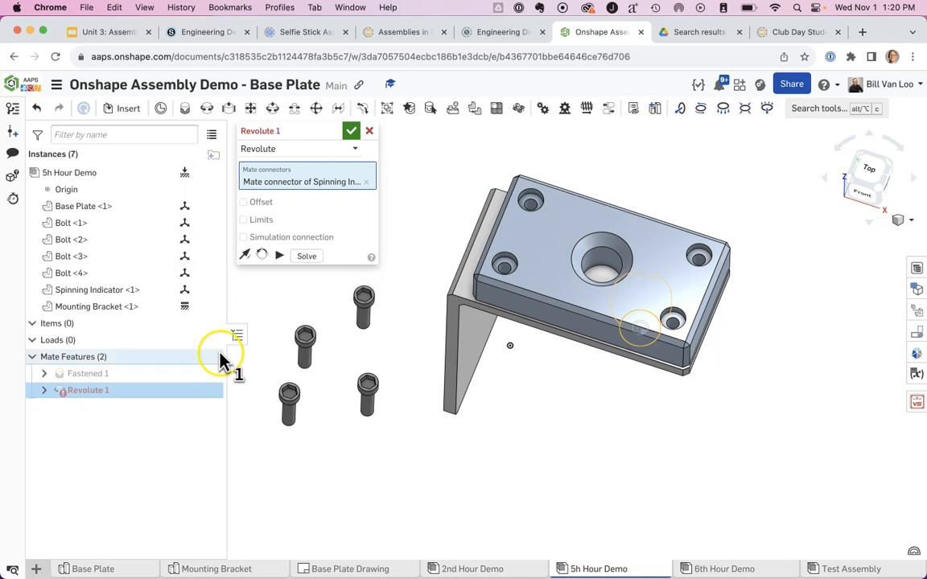
pyautogui.click(209, 306)
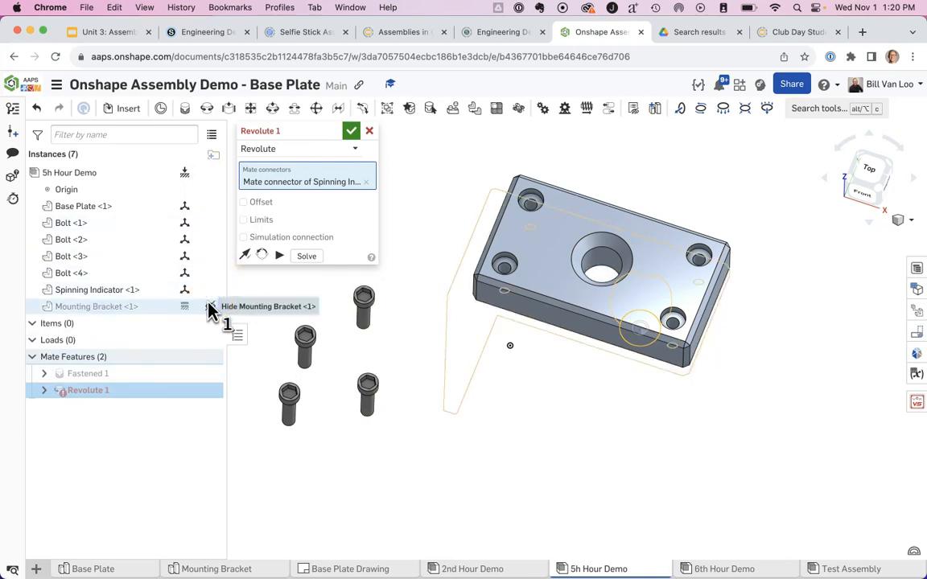
pyautogui.click(208, 307)
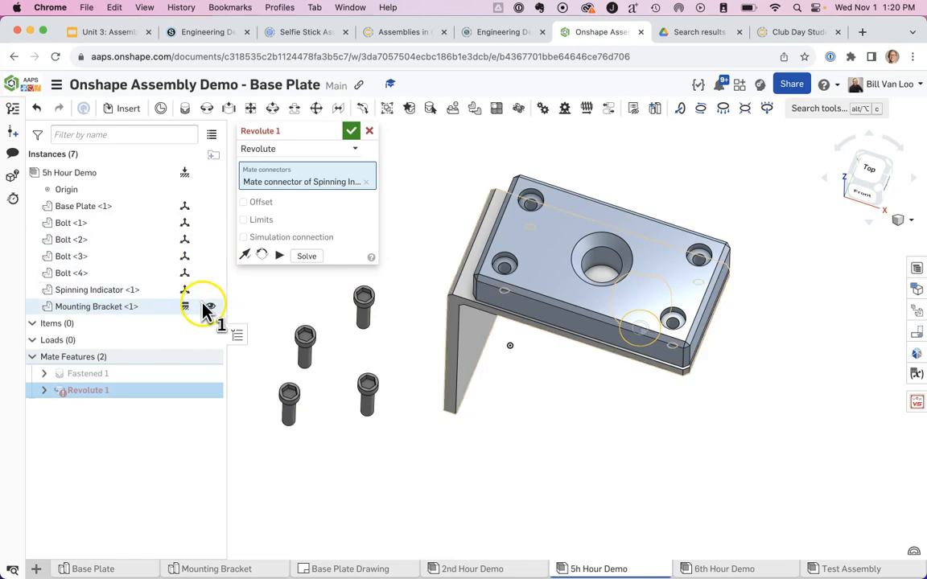
pyautogui.click(209, 307)
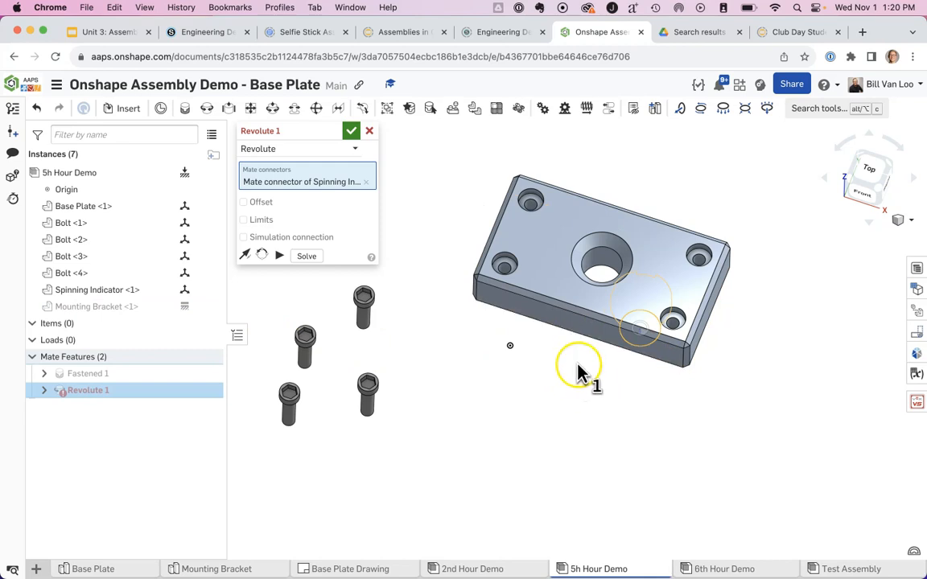
# - Complete the Revolute mate using the centre of the base plate's large hole on the underside as the second mate connector
pyautogui.moveTo(573, 383); pyautogui.dragTo(600, 302, button='right')
pyautogui.click(597, 304)
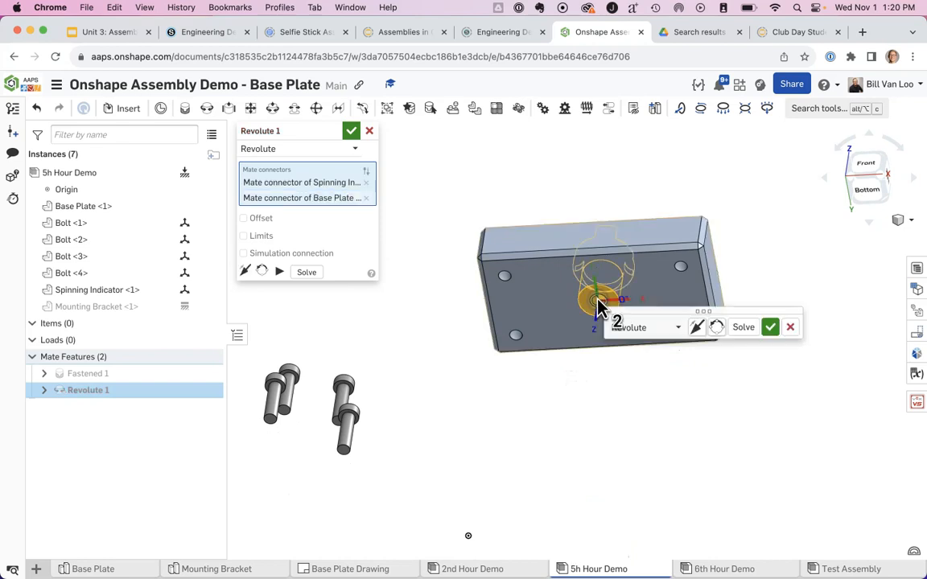
pyautogui.click(651, 418)
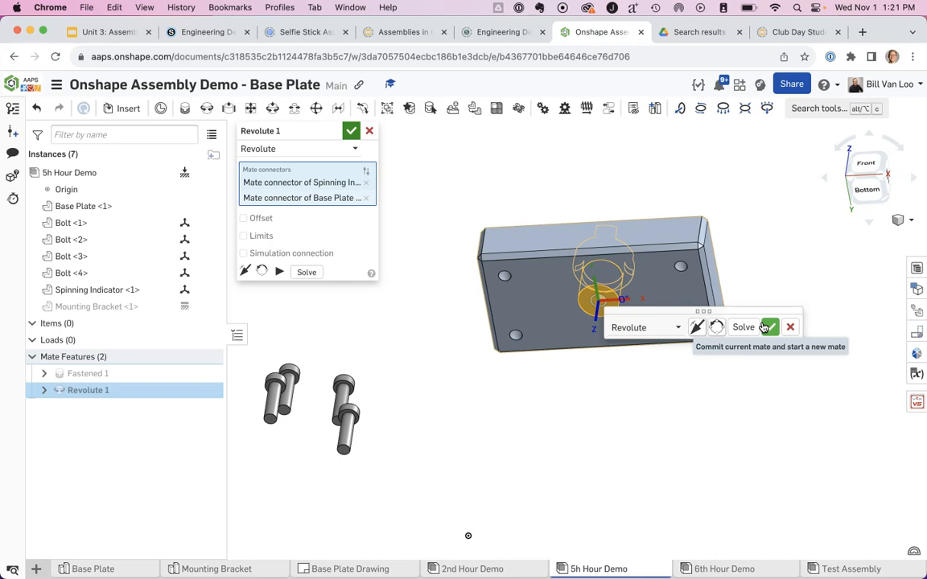
pyautogui.click(350, 132)
# - Show the mounting bracket again and spin the indicator in the base plate to test its revolute motion
pyautogui.moveTo(484, 182); pyautogui.dragTo(456, 234, button='right')
pyautogui.moveTo(614, 241); pyautogui.dragTo(588, 187)
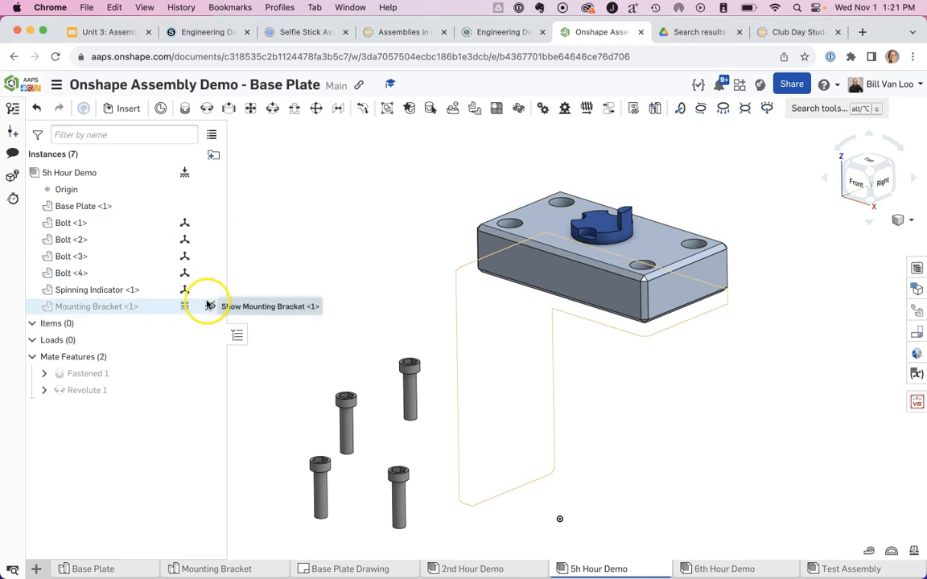
pyautogui.click(209, 307)
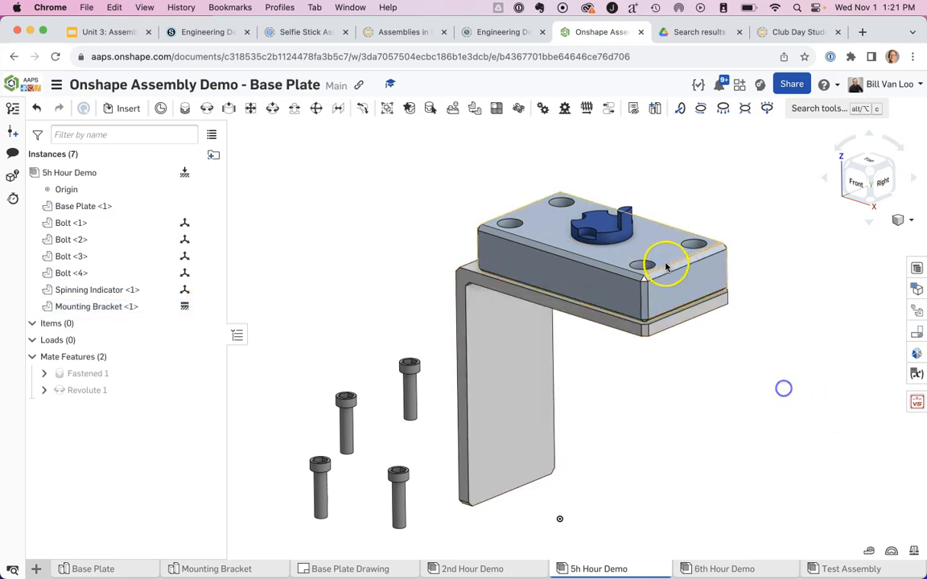
pyautogui.moveTo(619, 230); pyautogui.dragTo(602, 275)
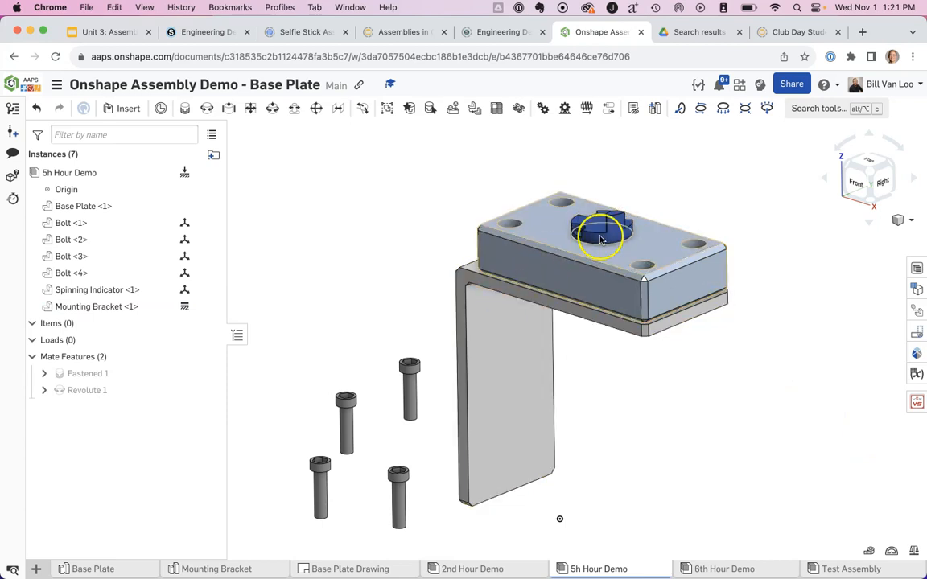
# - Rotate the spinning indicator further in the base plate's hole to check its motion
pyautogui.moveTo(611, 231)
pyautogui.mouseDown()
pyautogui.moveTo(631, 213)
pyautogui.moveTo(666, 239)
pyautogui.moveTo(606, 245)
pyautogui.mouseUp()
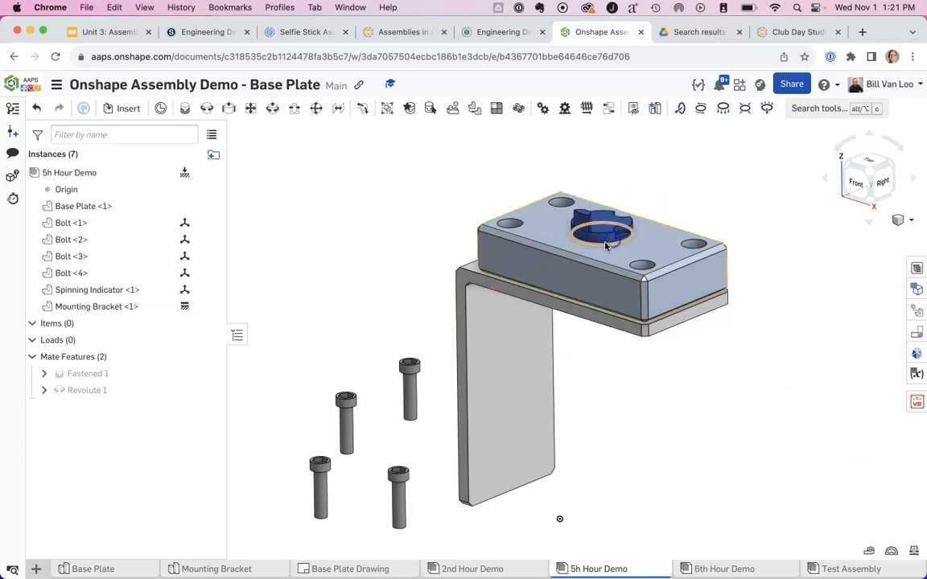
pyautogui.moveTo(409, 217); pyautogui.dragTo(423, 224, button='middle')
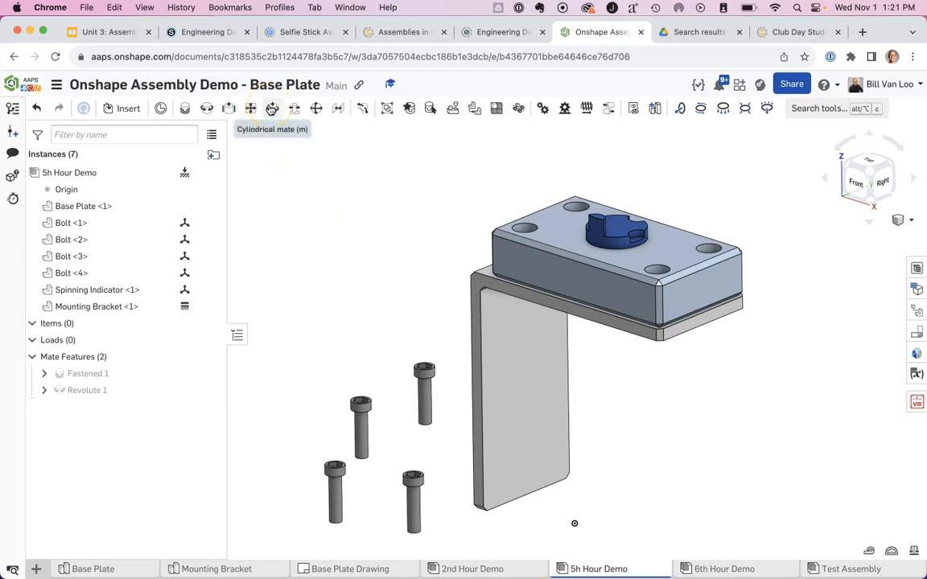
# - Add a Cylindrical mate between the first bolt's shaft end and a corner hole on the mounting bracket's underside
pyautogui.click(272, 108)
pyautogui.moveTo(413, 320); pyautogui.dragTo(424, 228, button='right')
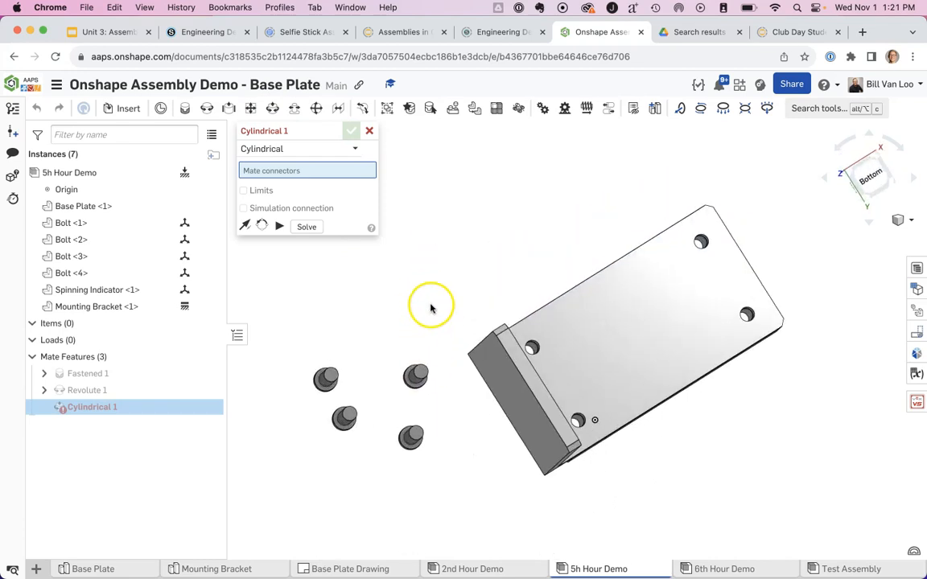
pyautogui.scroll(3, 430, 308)
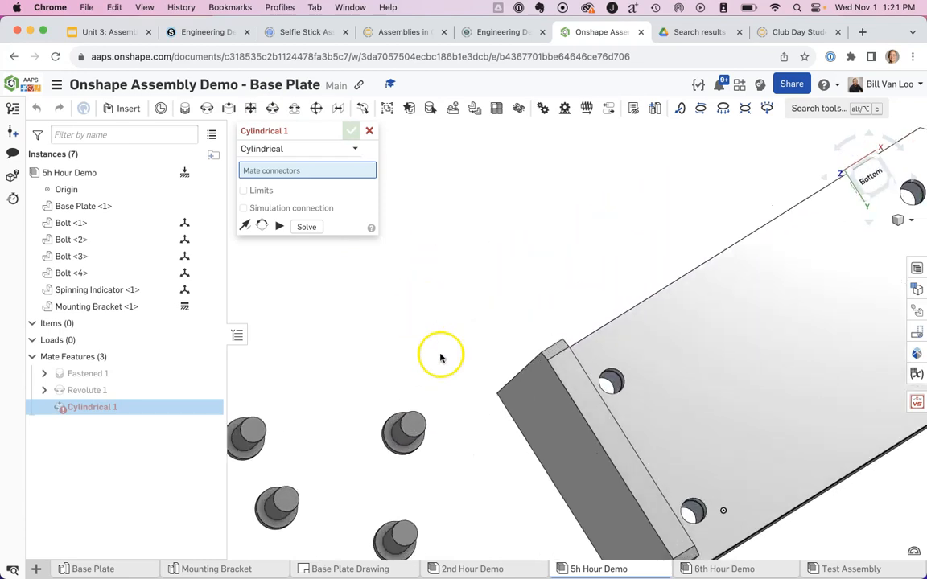
pyautogui.click(412, 424)
pyautogui.moveTo(562, 228); pyautogui.dragTo(554, 241, button='right')
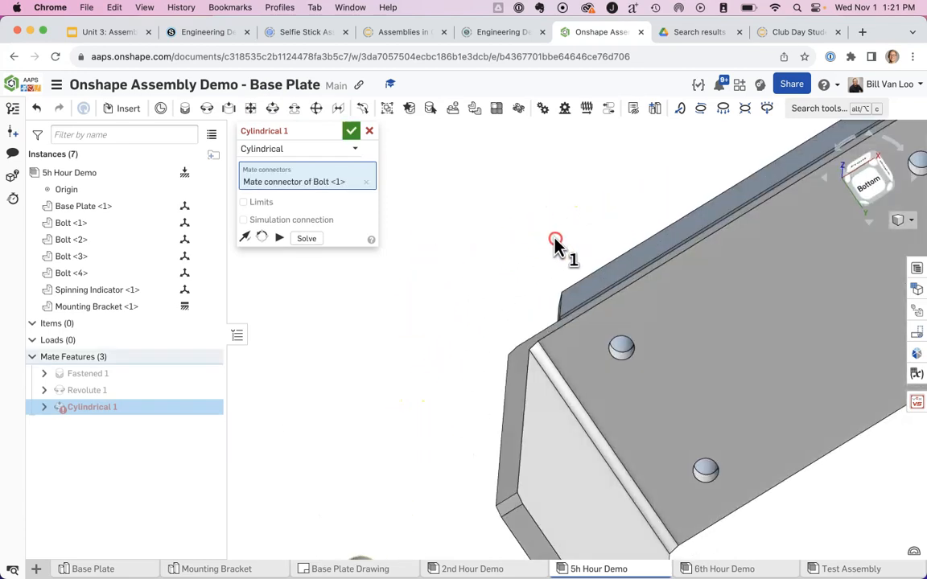
pyautogui.click(621, 360)
pyautogui.moveTo(554, 191); pyautogui.dragTo(569, 278, button='right')
pyautogui.click(351, 131)
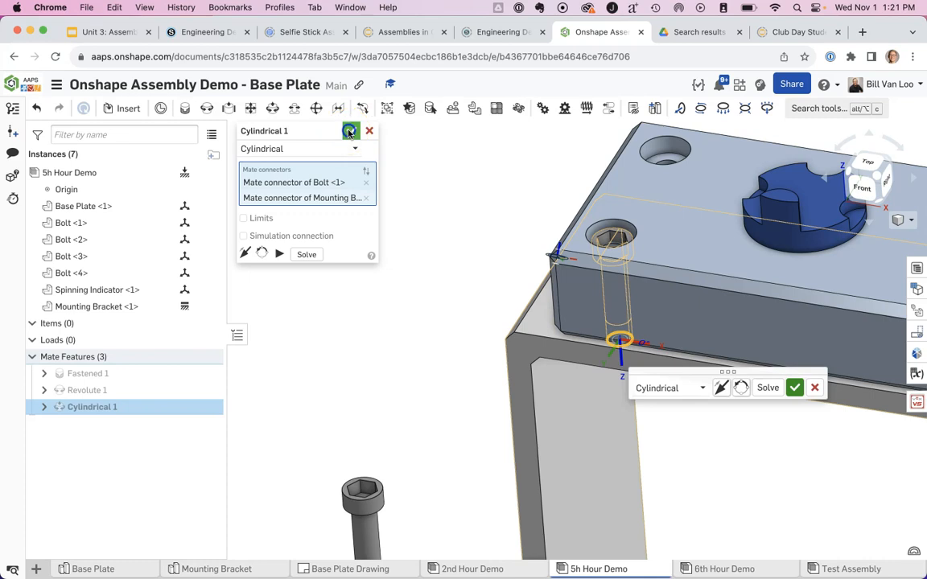
# - Slide the mated bolt along its hole and inspect its travel from the front and at an angle
pyautogui.moveTo(629, 213); pyautogui.dragTo(600, 137)
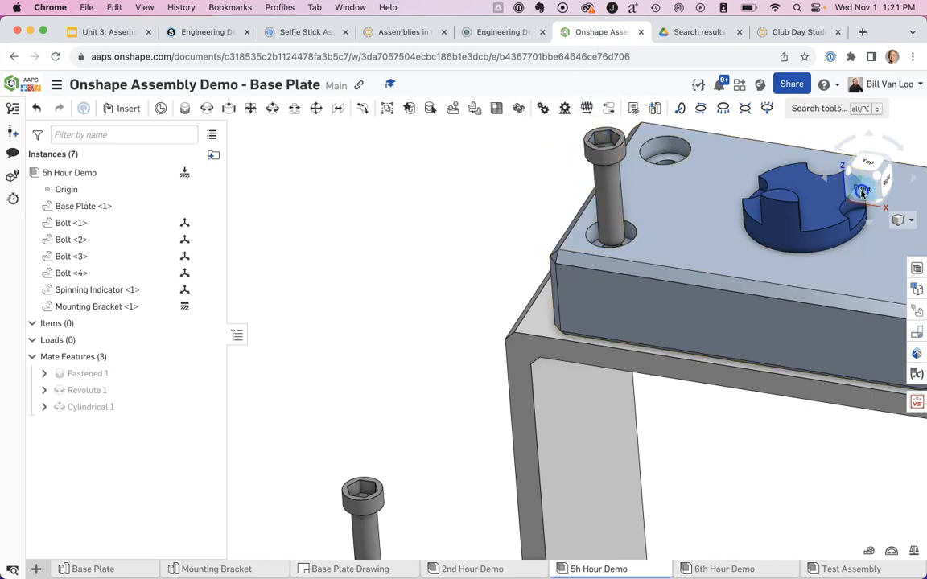
pyautogui.click(861, 192)
pyautogui.moveTo(502, 211); pyautogui.dragTo(521, 249)
pyautogui.moveTo(538, 217); pyautogui.dragTo(498, 273, button='right')
pyautogui.scroll(5, 498, 273)
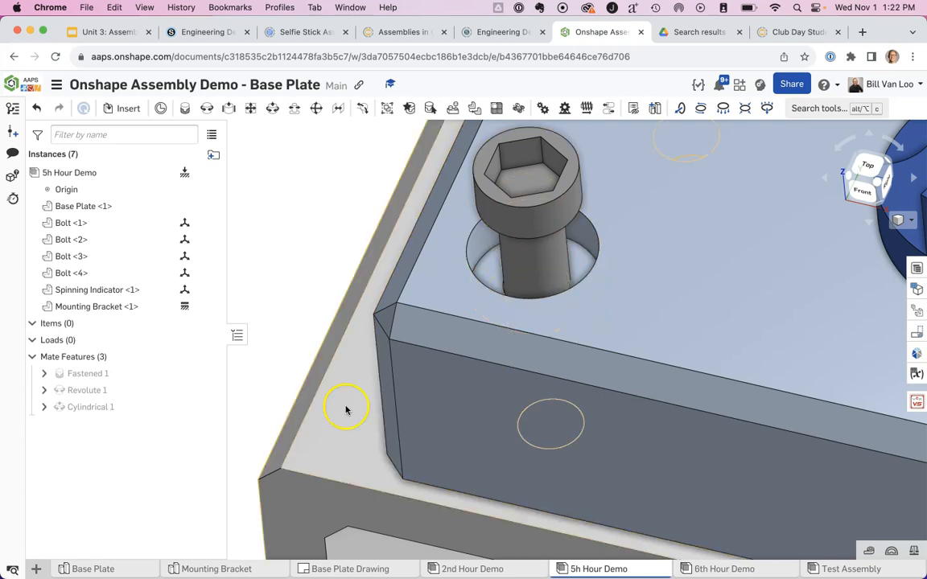
# - Reopen the bolt's Cylindrical mate, enable limits and set the Z minimum distance to 0 in
pyautogui.doubleClick(92, 406)
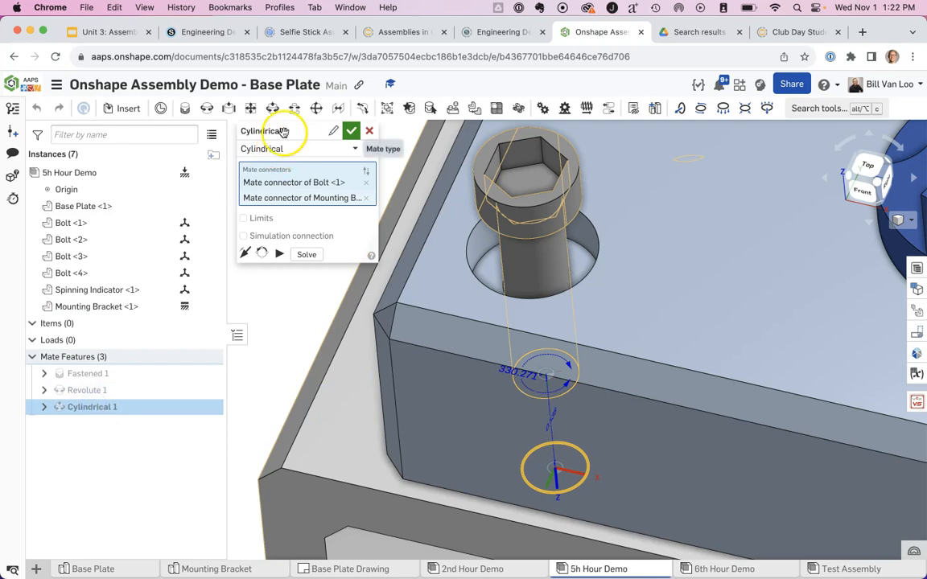
pyautogui.click(261, 219)
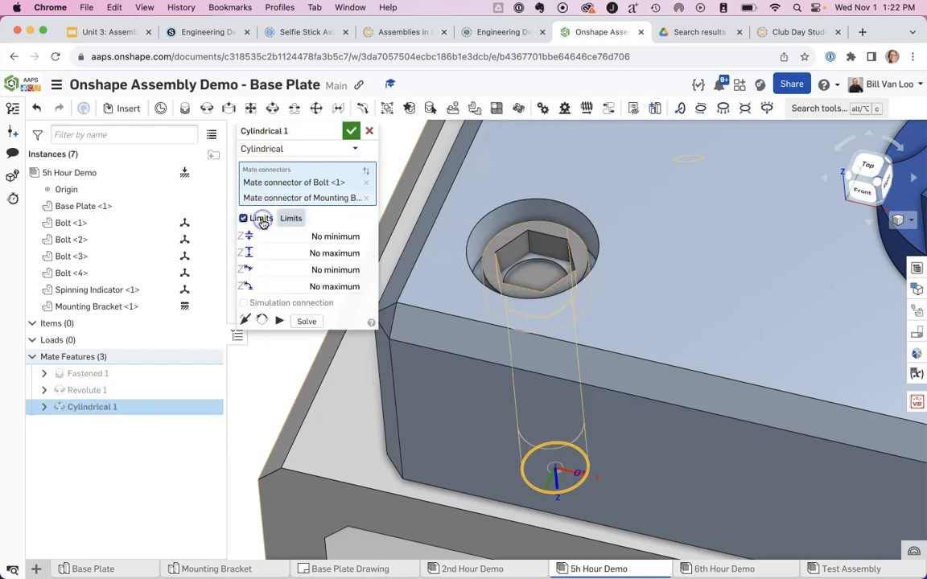
pyautogui.click(862, 192)
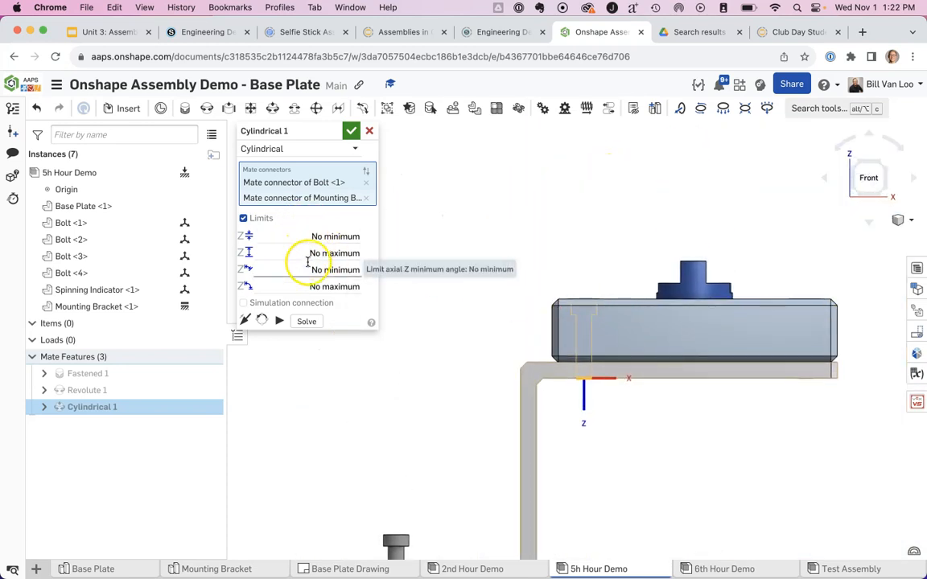
pyautogui.click(308, 235)
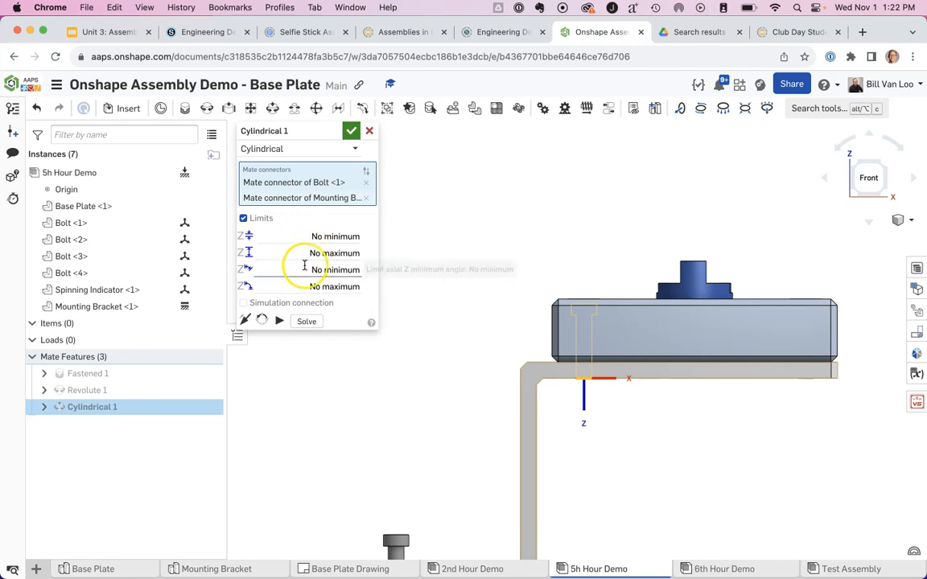
pyautogui.click(304, 234)
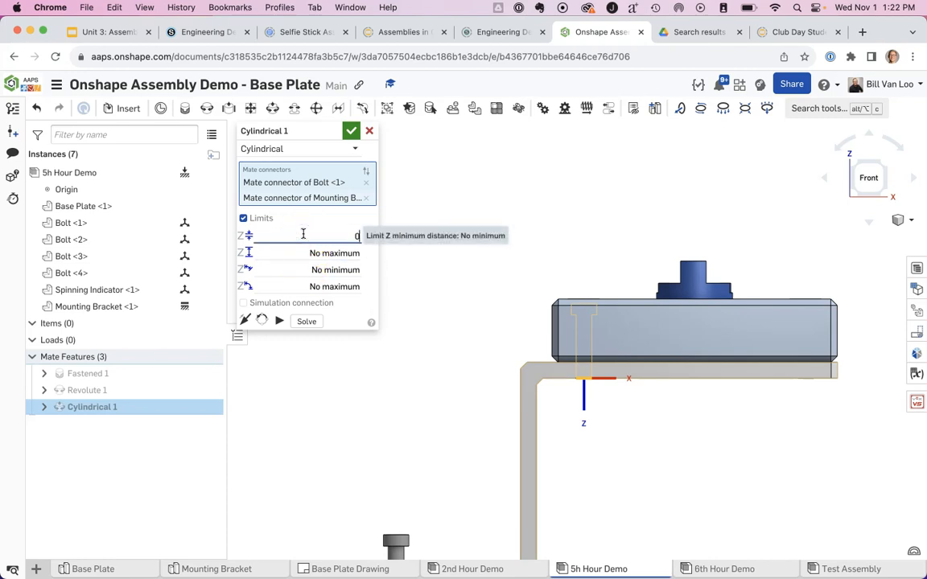
pyautogui.press('Tab')
# - Try -1 in as the Z maximum distance, replace it with 1 in and accept the mate
pyautogui.write('-1')
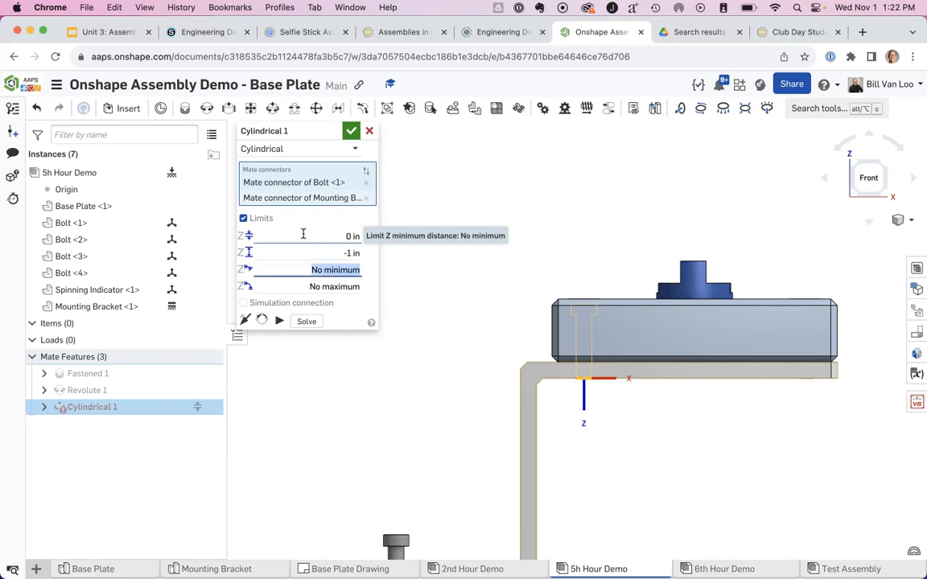
pyautogui.click(305, 233)
pyautogui.click(329, 250)
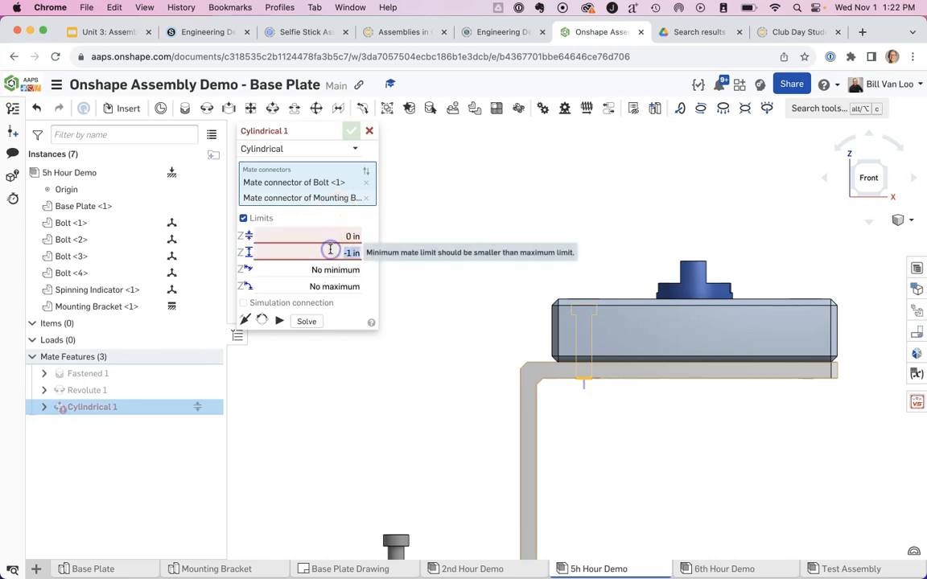
pyautogui.write('1')
pyautogui.press('Tab')
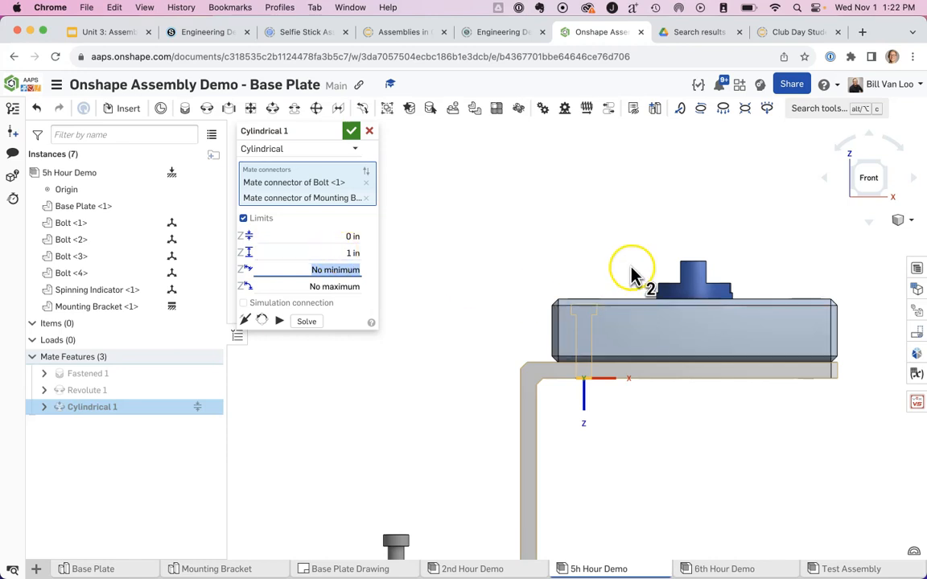
pyautogui.click(352, 131)
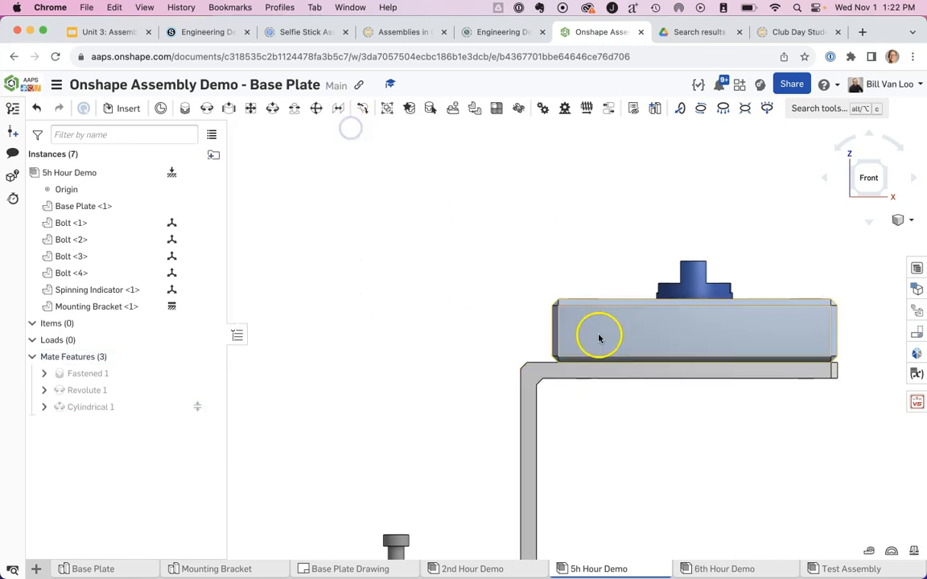
# - Try to pull the bolt up out of its hole to test the 0 to 1 in limits
pyautogui.moveTo(602, 252); pyautogui.dragTo(589, 278, button='right')
pyautogui.moveTo(596, 256); pyautogui.dragTo(575, 244)
# - Edit the Cylindrical mate again, trying 1 in as the Z minimum distance before setting it to -1 in
pyautogui.doubleClick(70, 407)
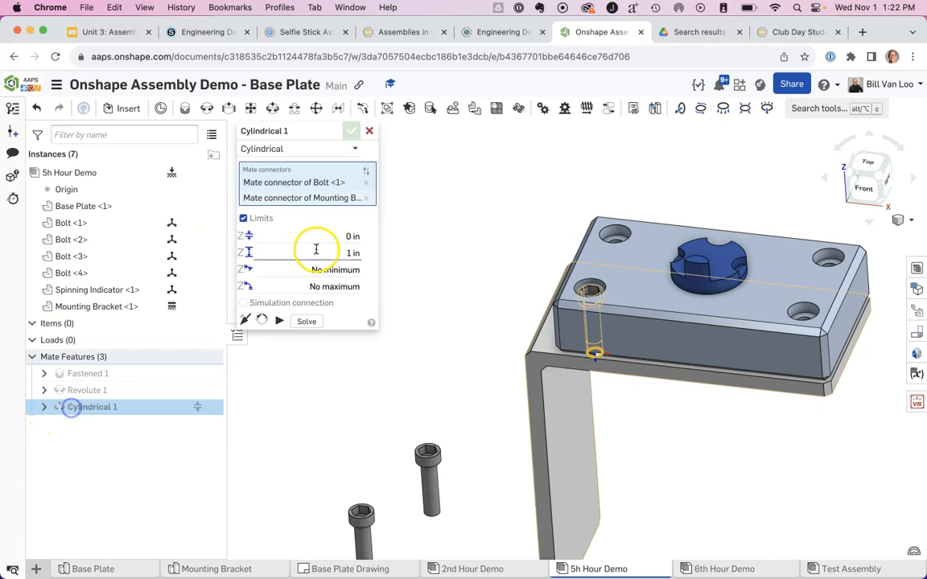
pyautogui.click(316, 241)
pyautogui.write('1')
pyautogui.press('Tab')
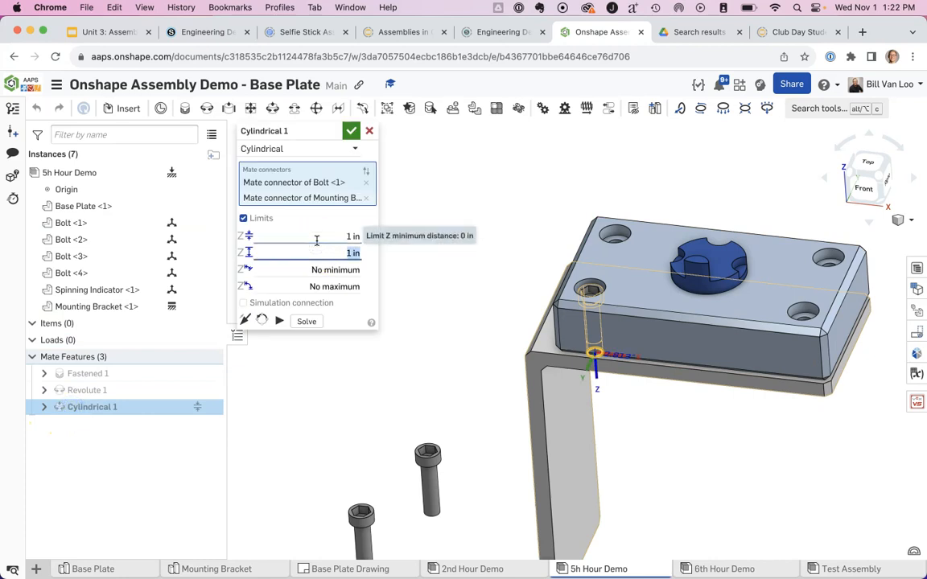
pyautogui.click(317, 238)
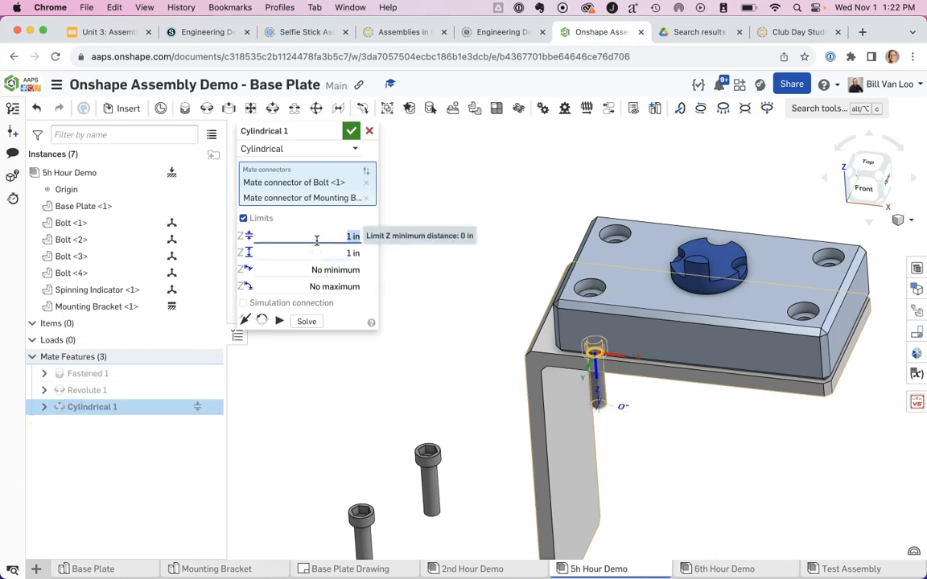
pyautogui.press('Tab')
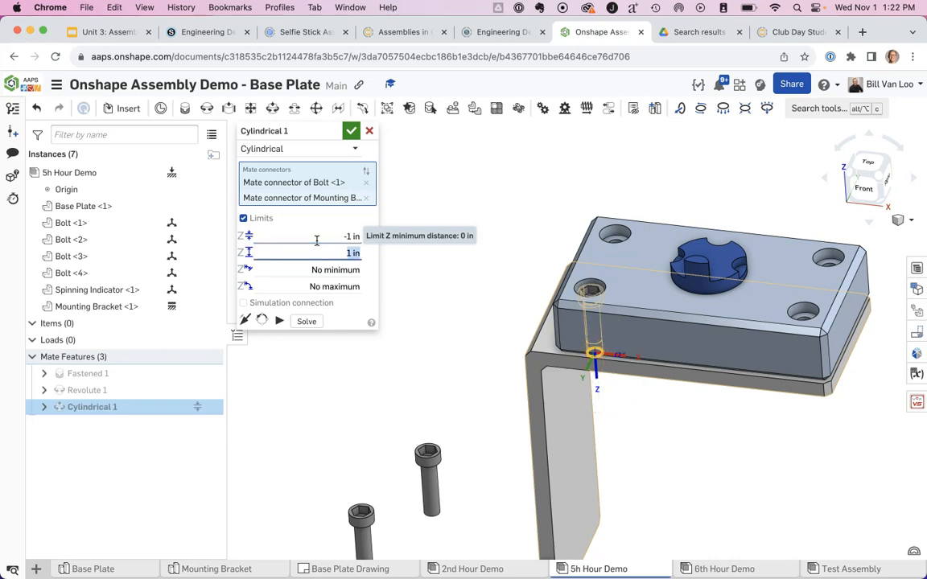
pyautogui.click(351, 131)
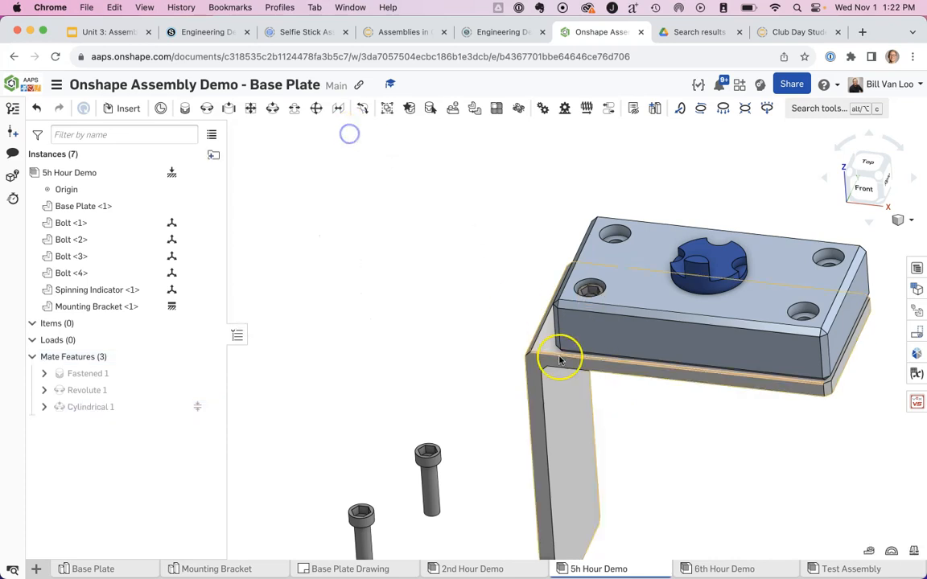
# - Move the bolt down through its hole to test its travel with the -1 in minimum limit
pyautogui.moveTo(599, 257); pyautogui.dragTo(624, 379)
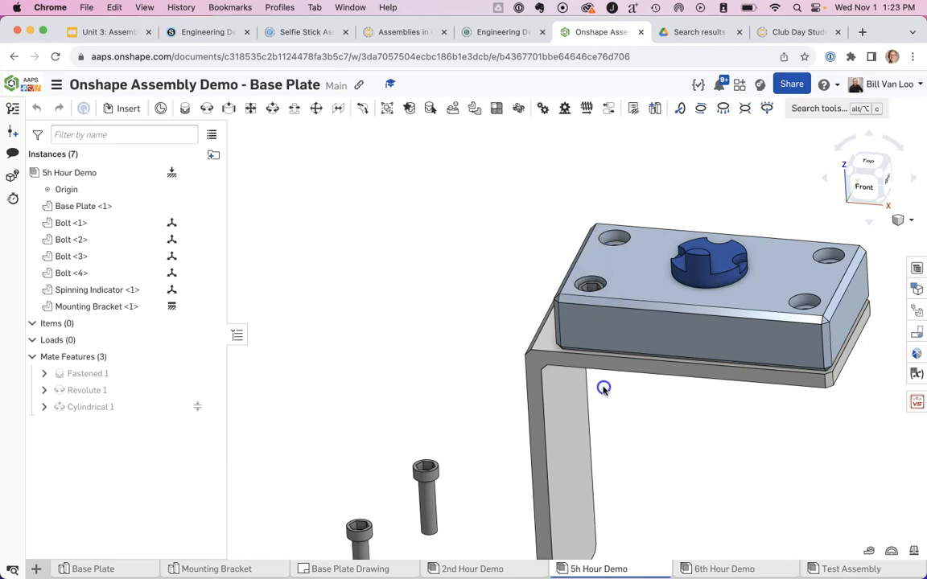
pyautogui.moveTo(600, 325); pyautogui.dragTo(594, 418)
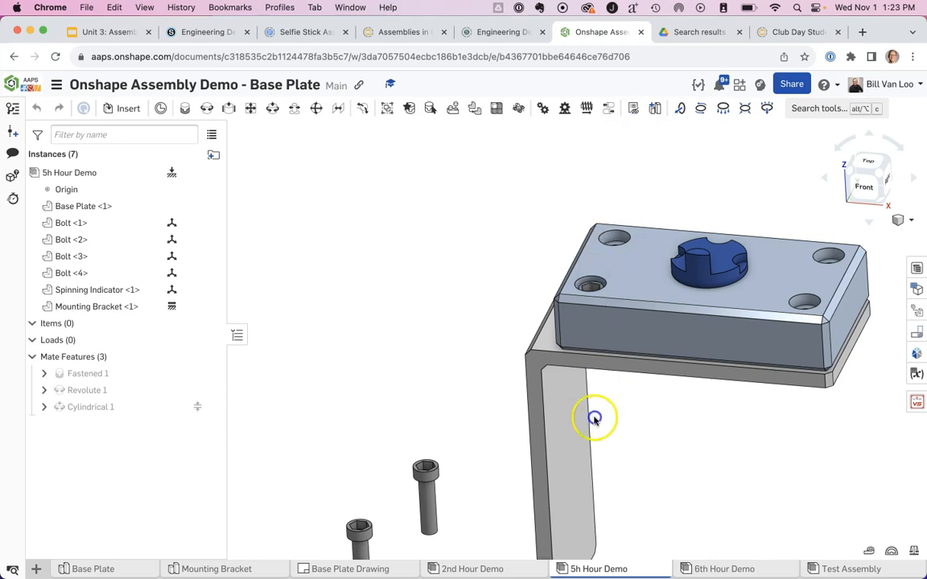